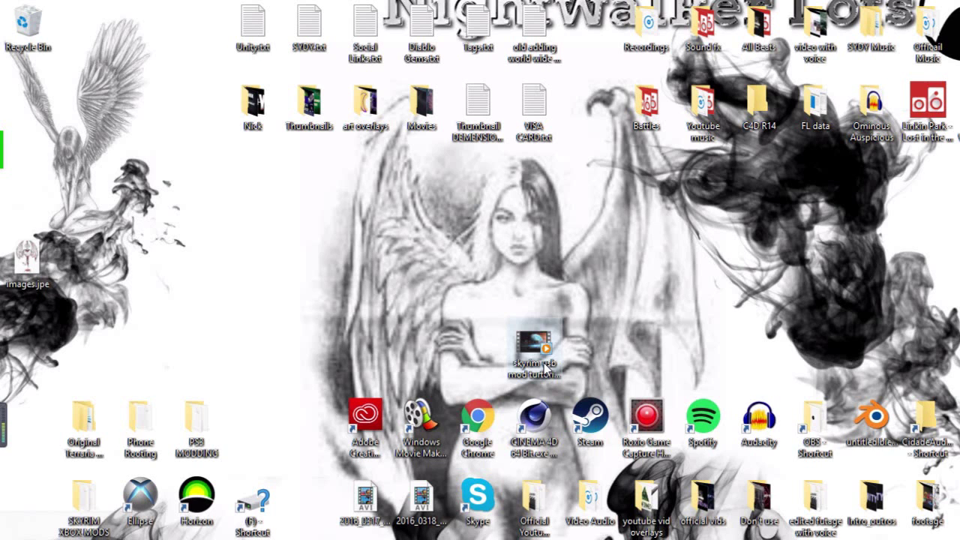
Launch Google Chrome from the Windows desktop to reach the BeFunky home page.
click(546, 366)
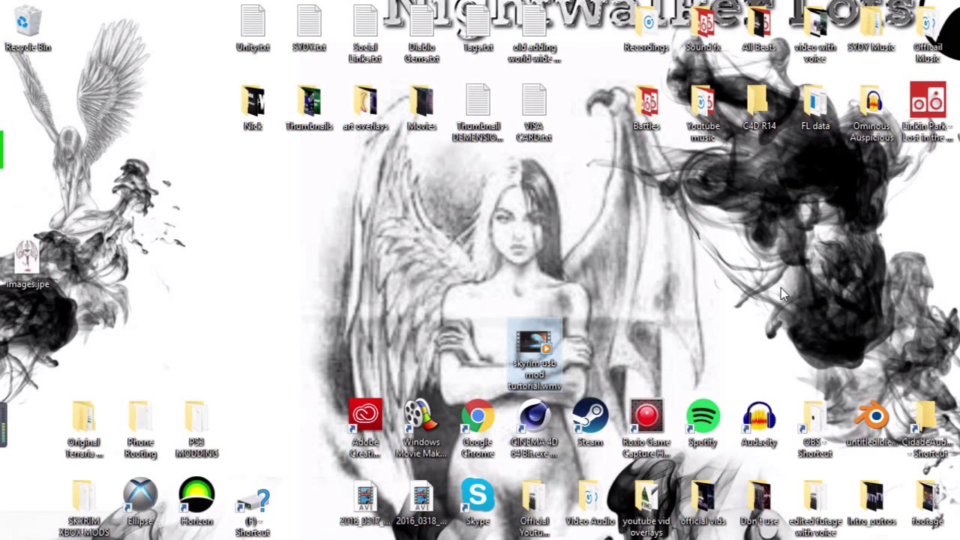
mouse_move(547, 352)
double_click(480, 417)
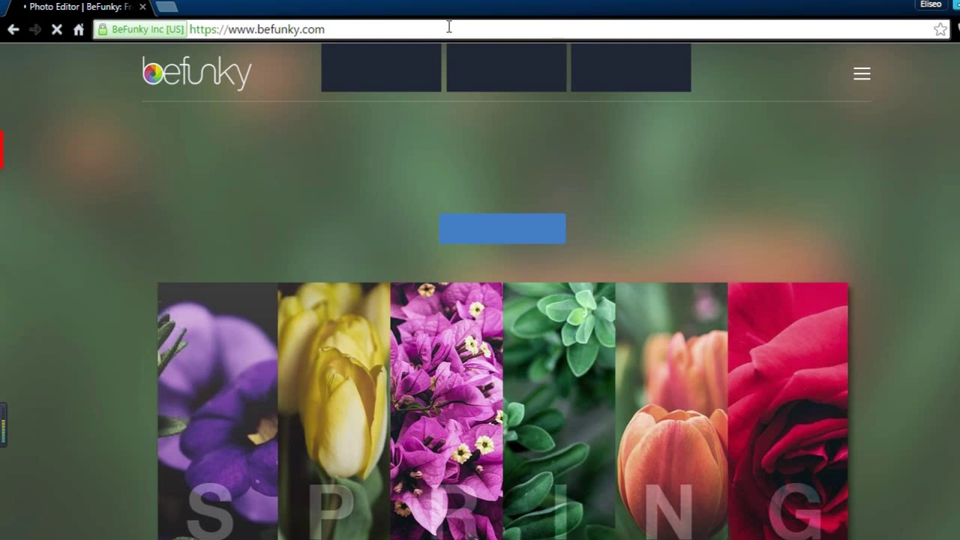
Start the BeFunky Photo Editor in English and choose to upload a photo from the computer.
click(394, 86)
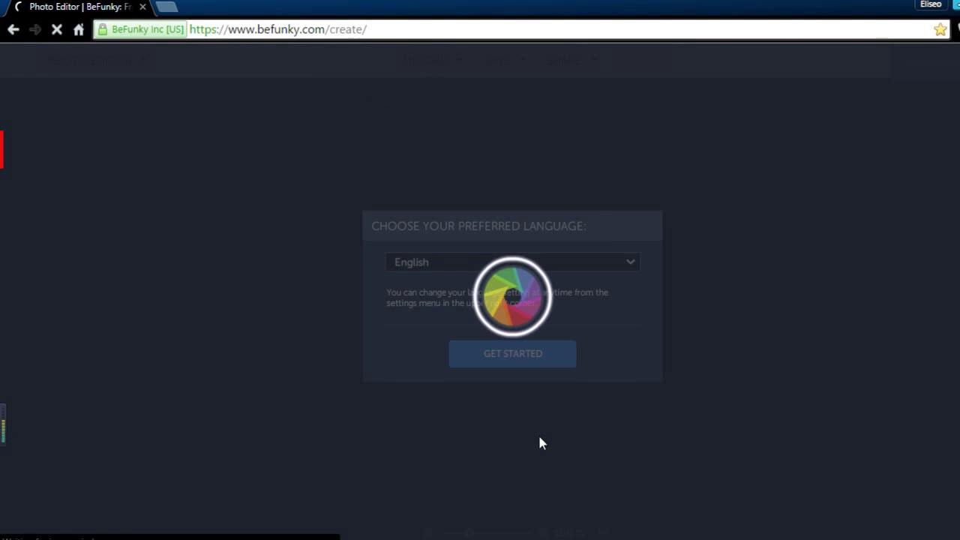
click(534, 354)
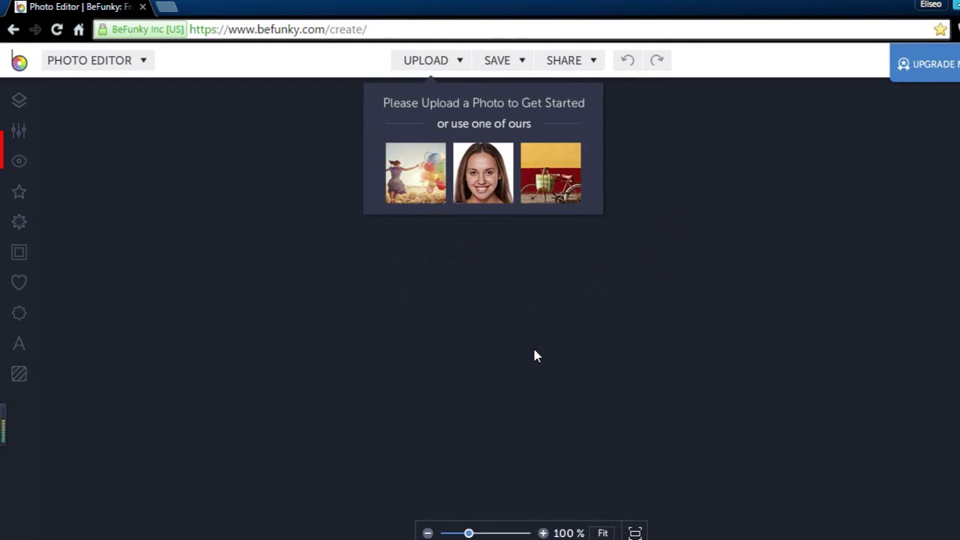
click(422, 65)
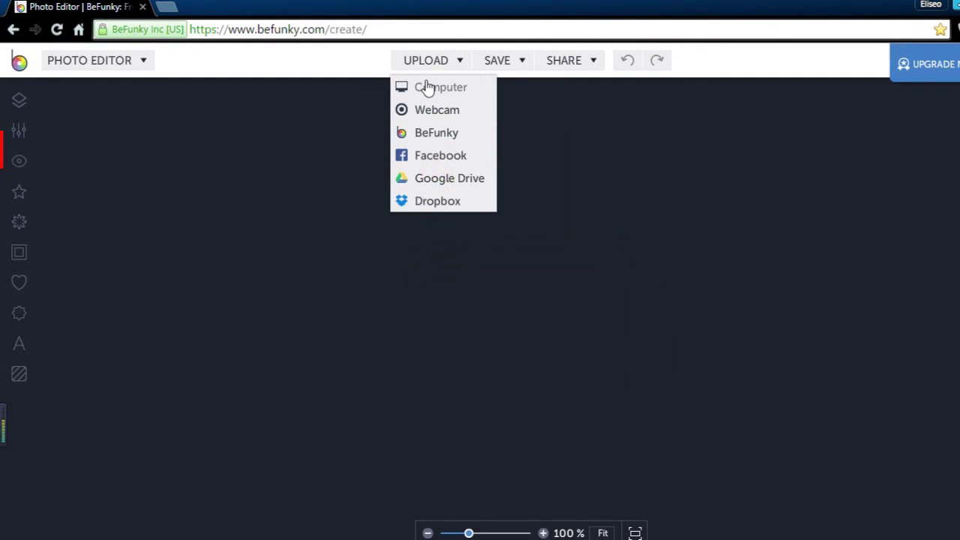
click(426, 86)
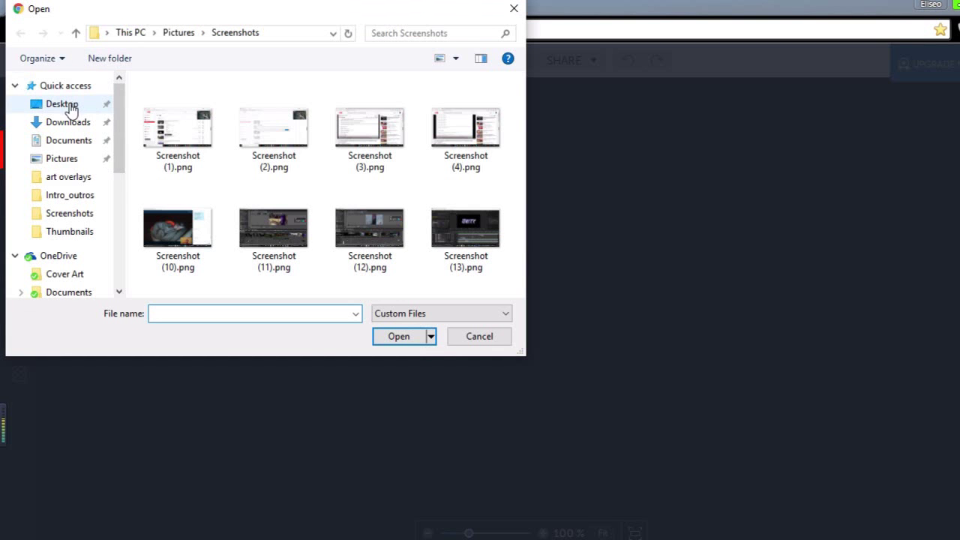
Open Purple background.png from the Desktop's art overlays folder.
click(71, 109)
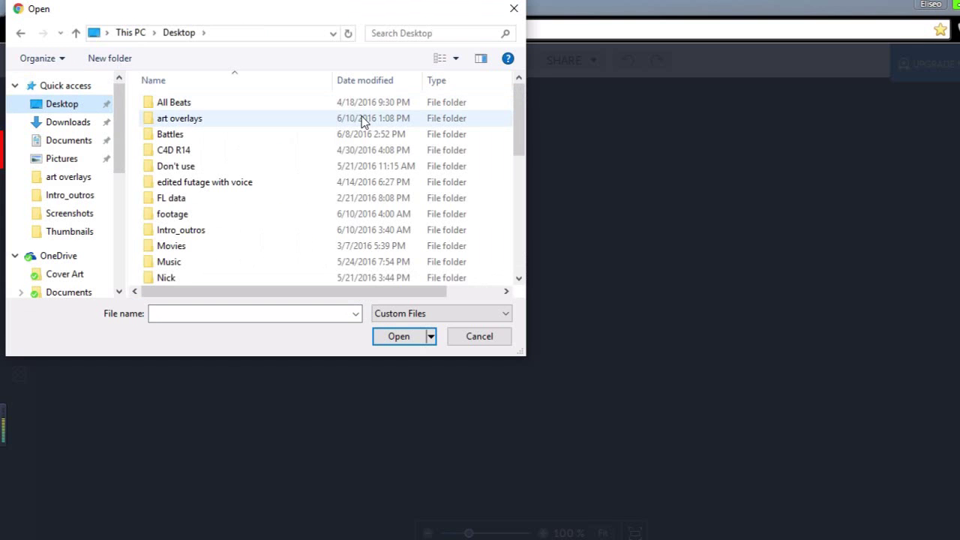
drag(520, 113, 521, 161)
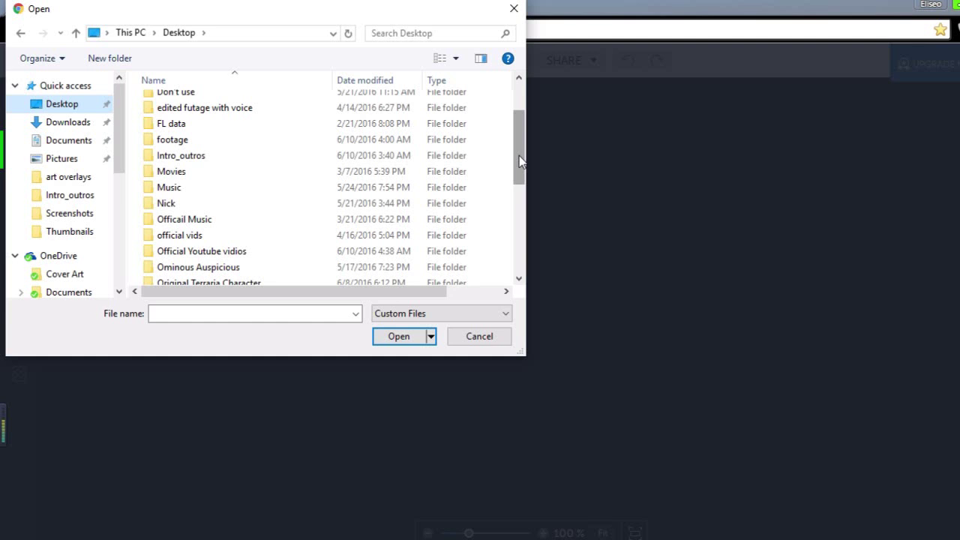
drag(521, 161, 517, 130)
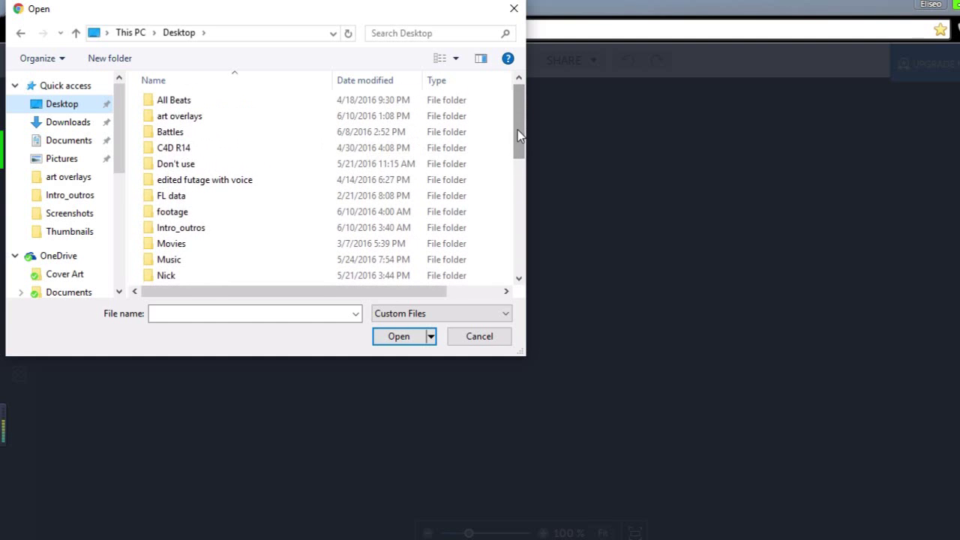
click(305, 122)
double_click(306, 122)
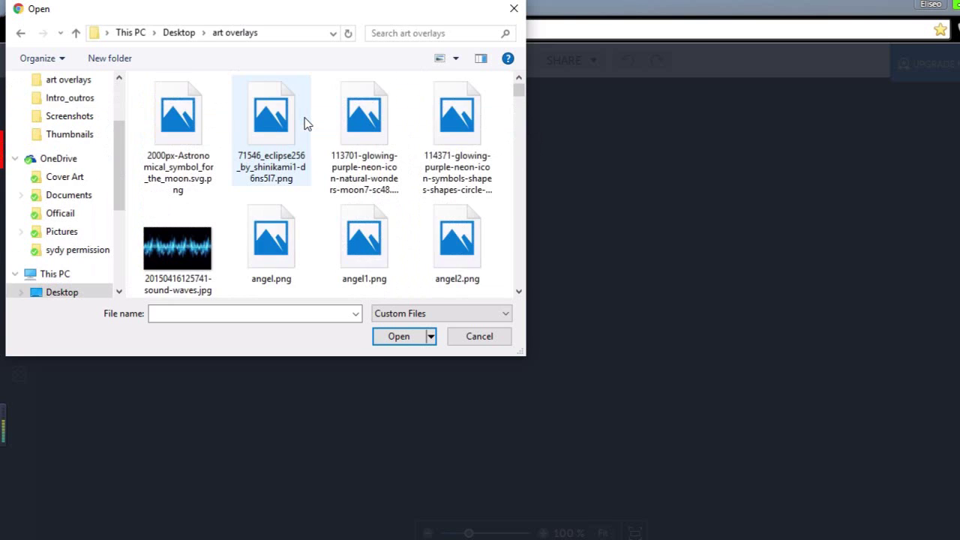
drag(519, 90, 519, 199)
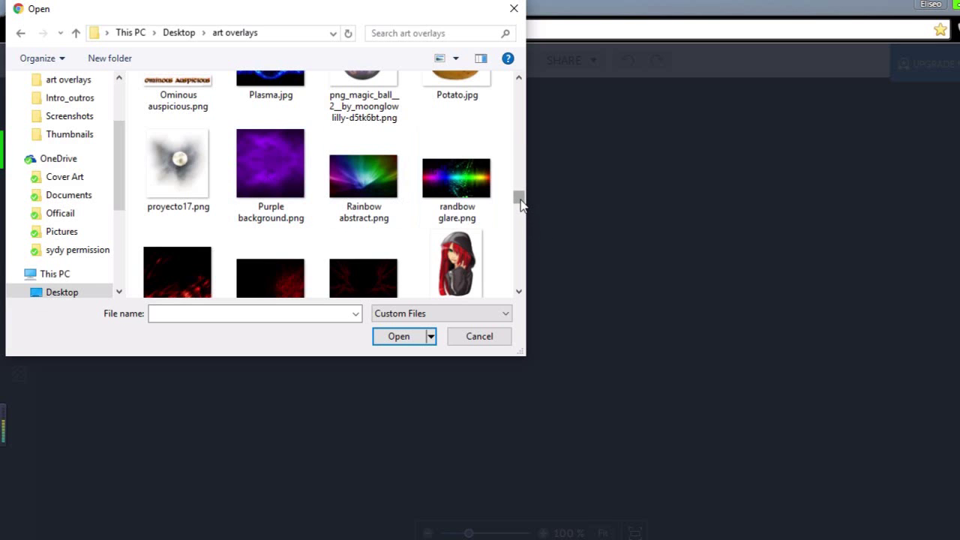
mouse_move(521, 199)
mouse_down()
mouse_move(521, 210)
mouse_move(518, 188)
mouse_move(519, 199)
mouse_up()
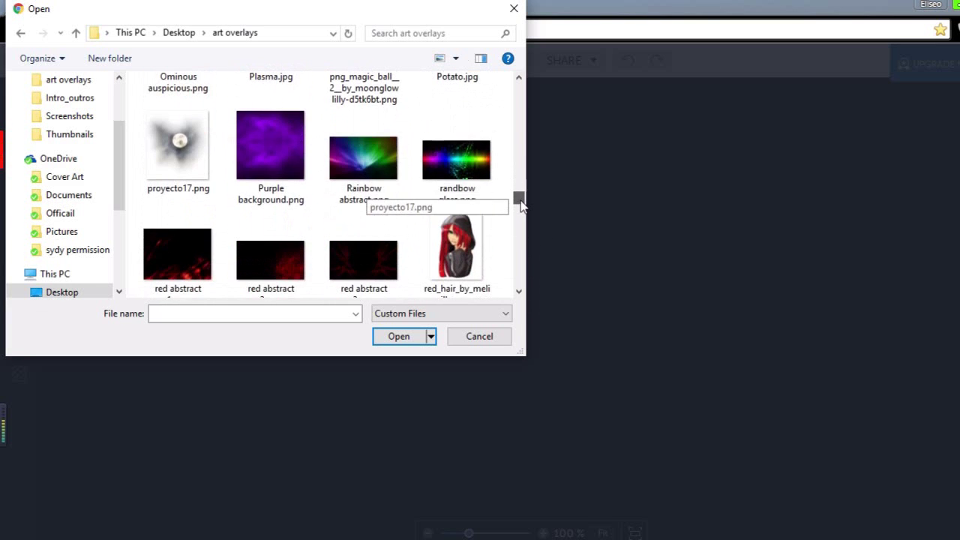
click(309, 181)
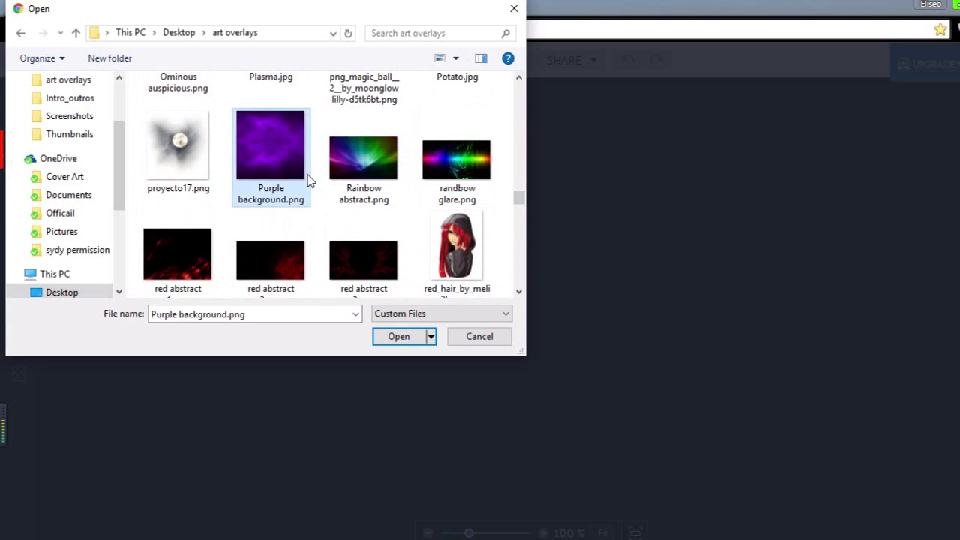
click(407, 338)
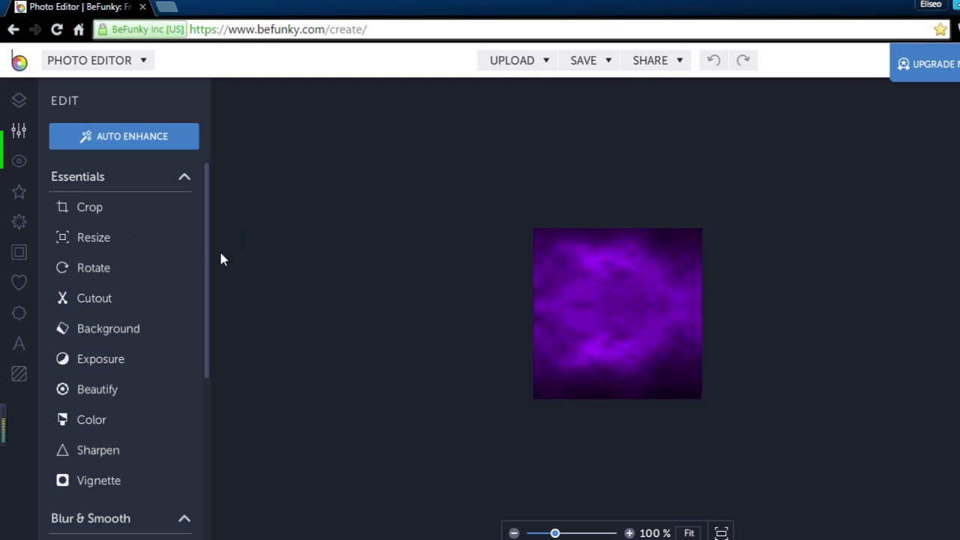
Resize the background to width 700 and height 450 px with aspect ratio unlocked.
mouse_move(210, 266)
mouse_down()
mouse_move(207, 332)
mouse_move(197, 266)
mouse_up()
click(77, 238)
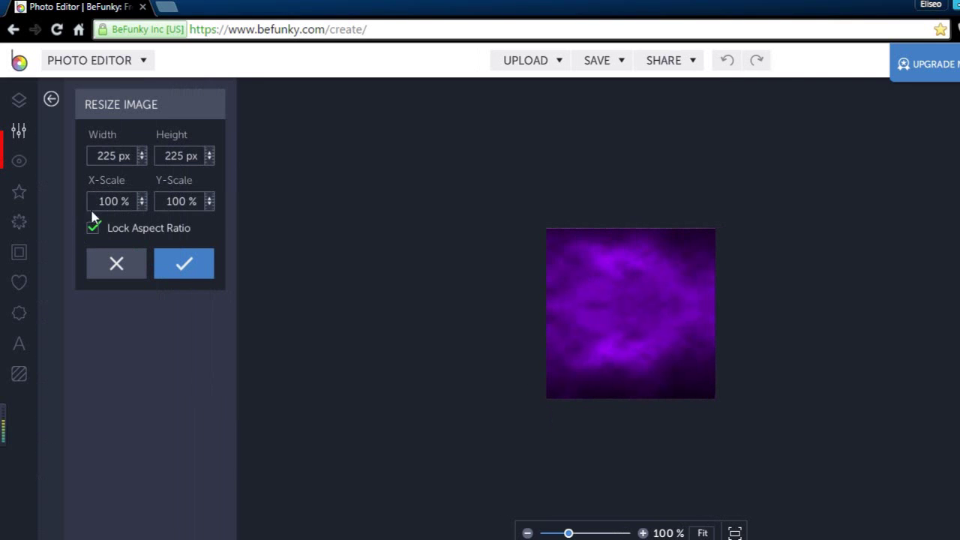
click(93, 229)
double_click(101, 155)
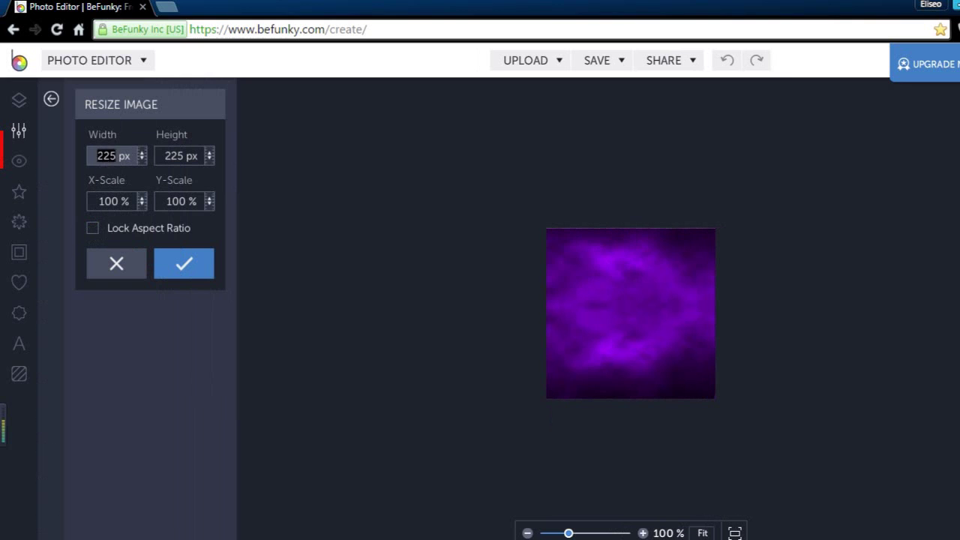
text(7)
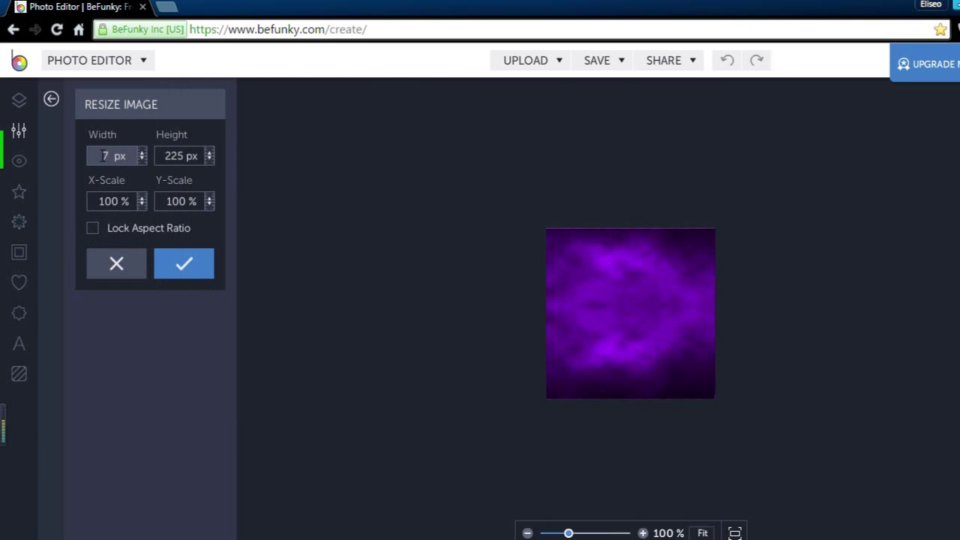
text(00)
double_click(173, 155)
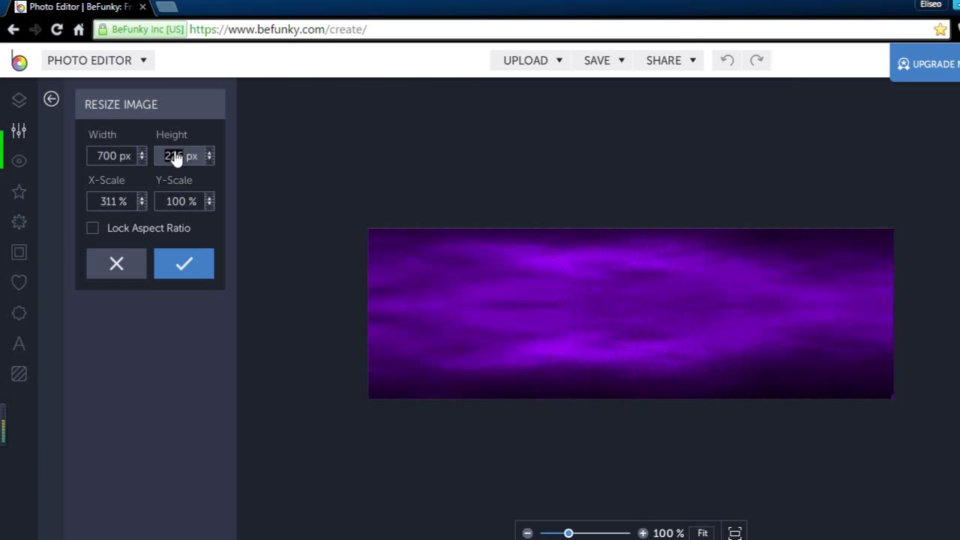
text(450)
click(185, 271)
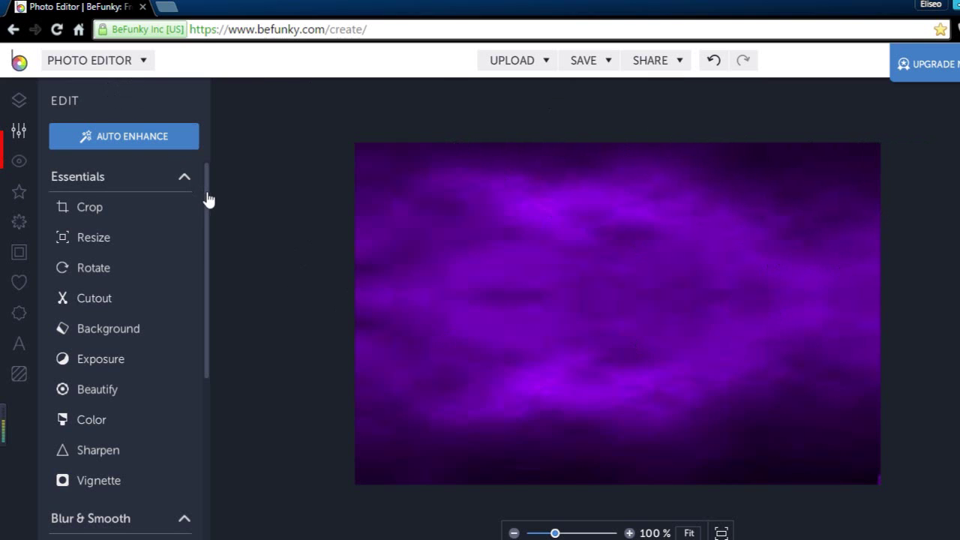
Shift the background's Color hue from purple to dark blue, then show the Layer Manager.
drag(209, 199, 206, 314)
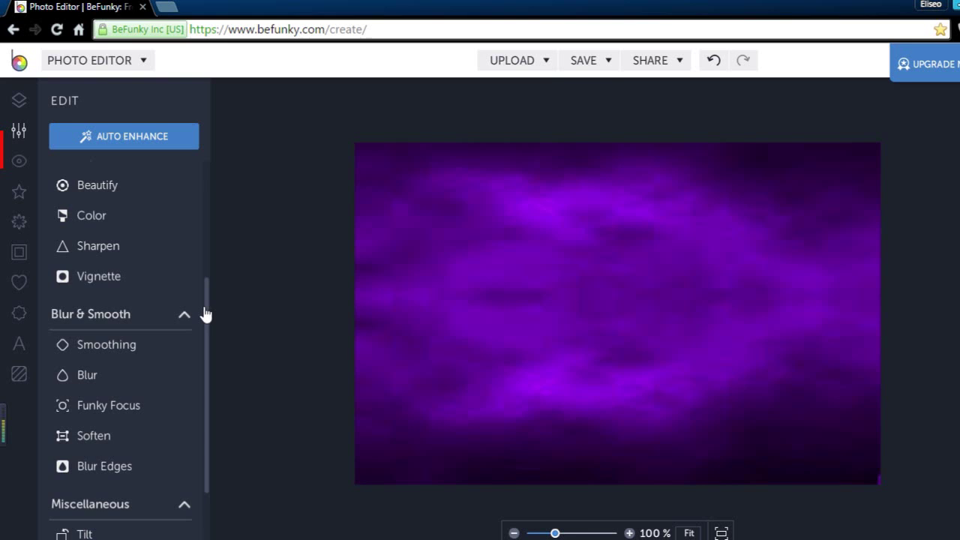
scroll(113, 292, up, 1)
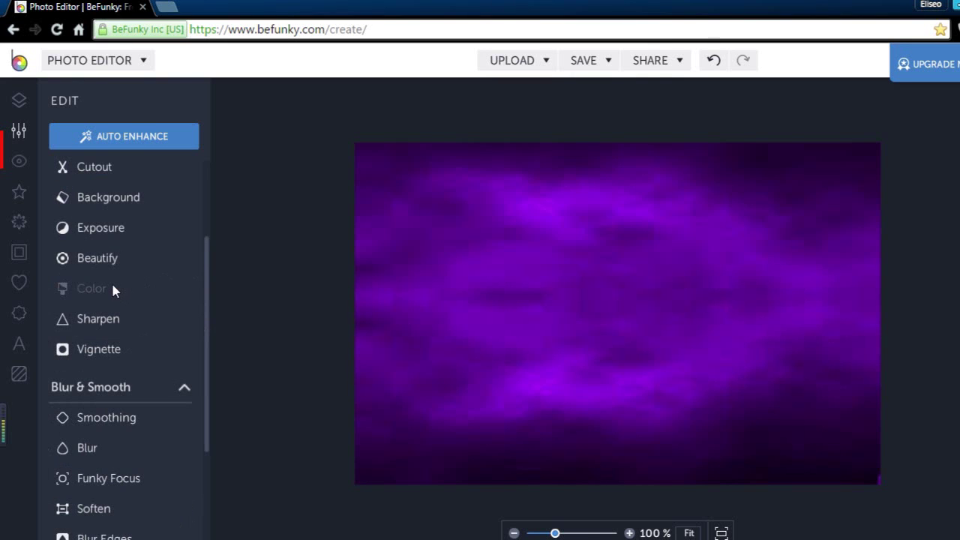
click(113, 290)
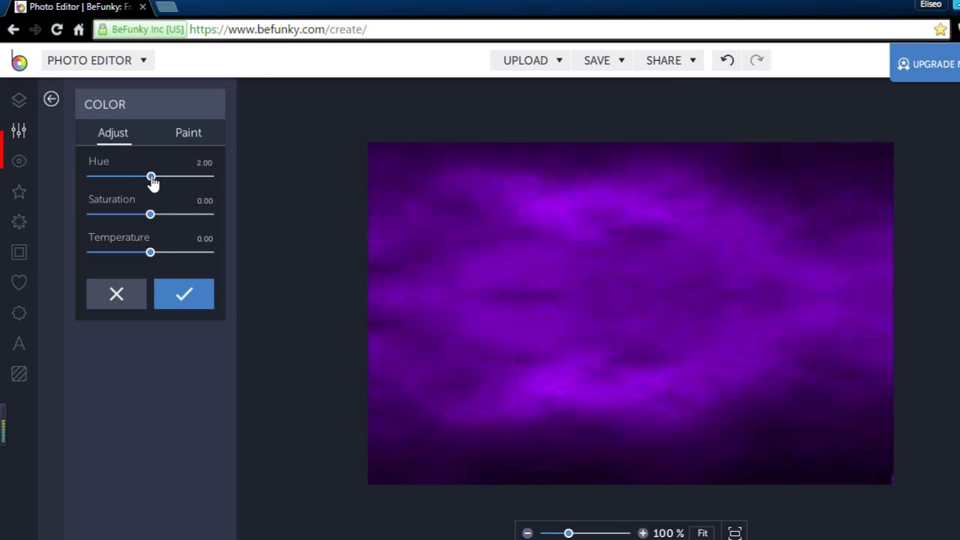
click(238, 225)
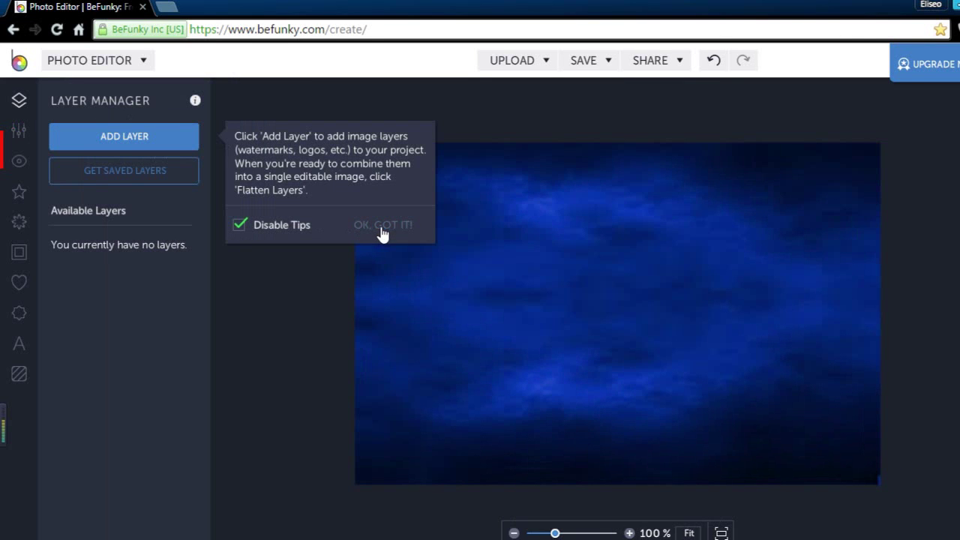
click(380, 226)
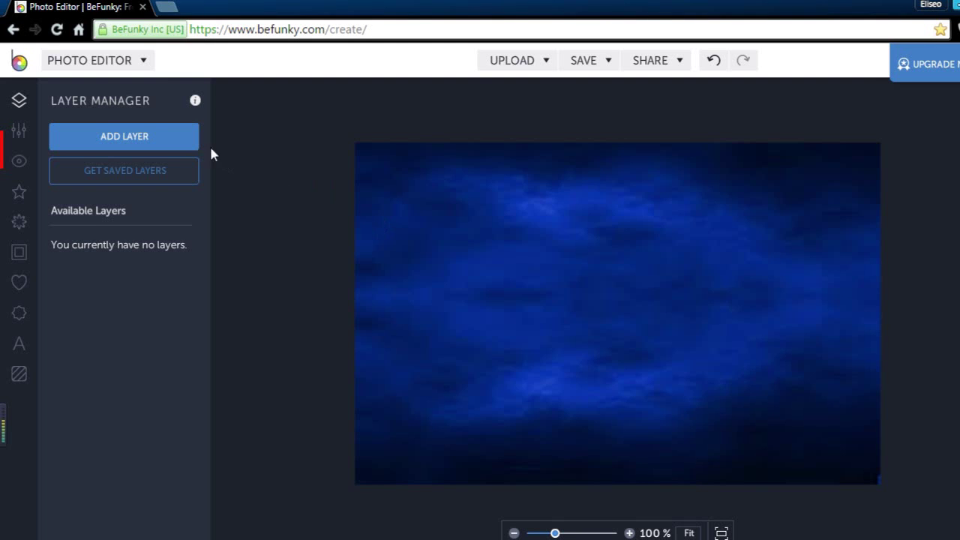
Add The_Elder_Scrolls_V_-_Skyrim.png from art overlays as a new image layer.
click(138, 131)
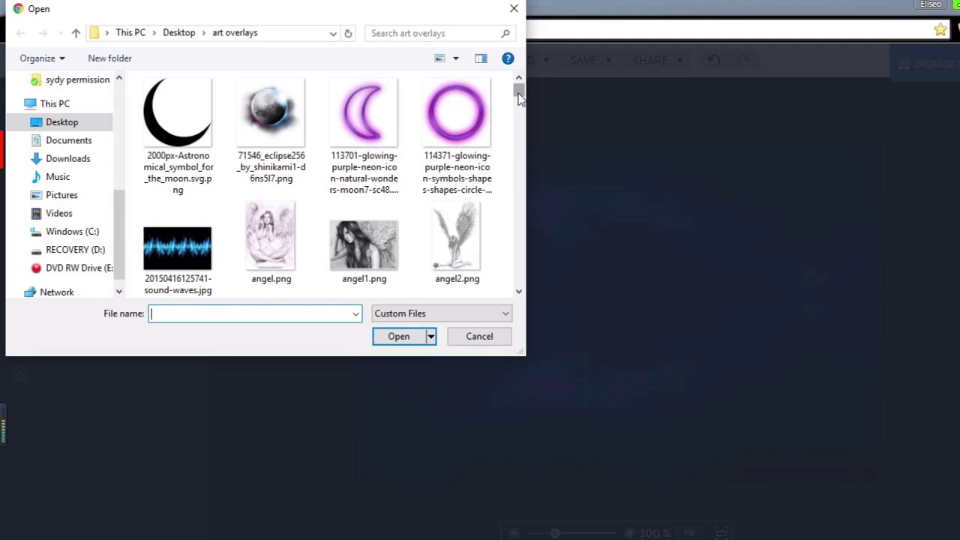
scroll(518, 102, down, 3)
drag(518, 97, 521, 239)
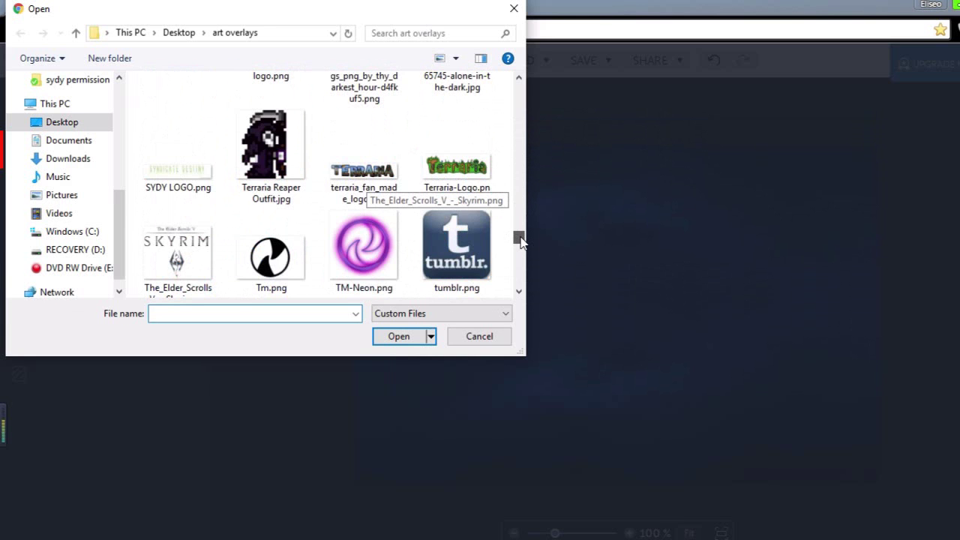
click(160, 227)
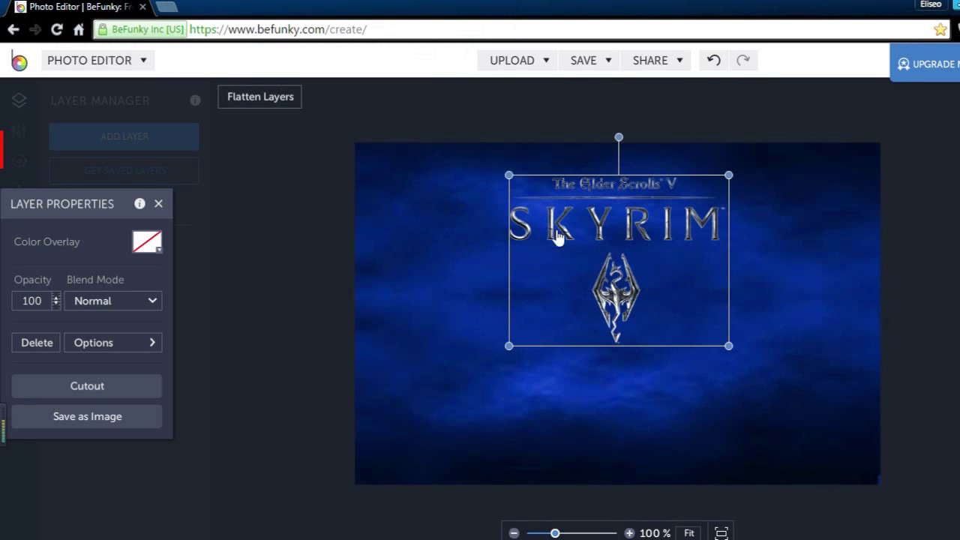
Shrink the Skyrim logo to about half size and move it to the upper left.
drag(510, 175, 268, 118)
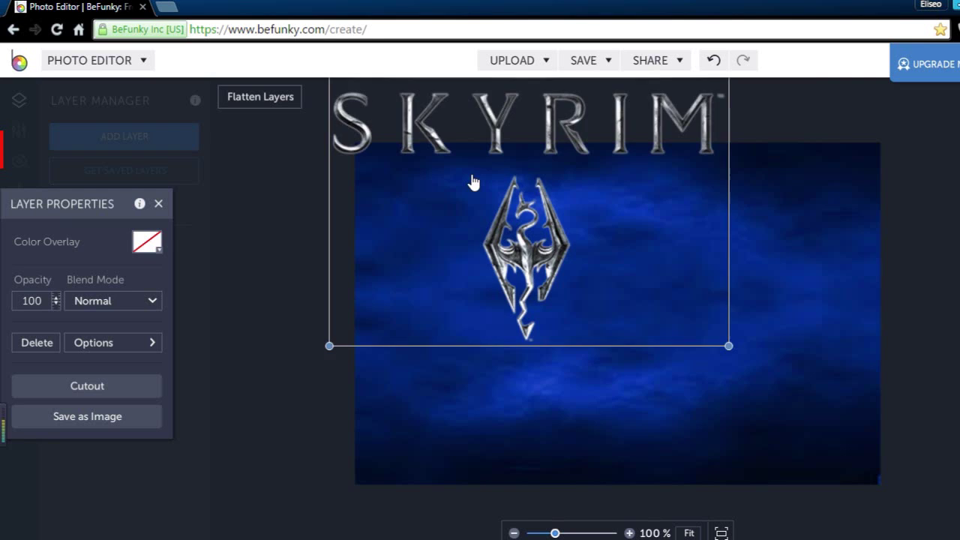
drag(473, 182, 568, 313)
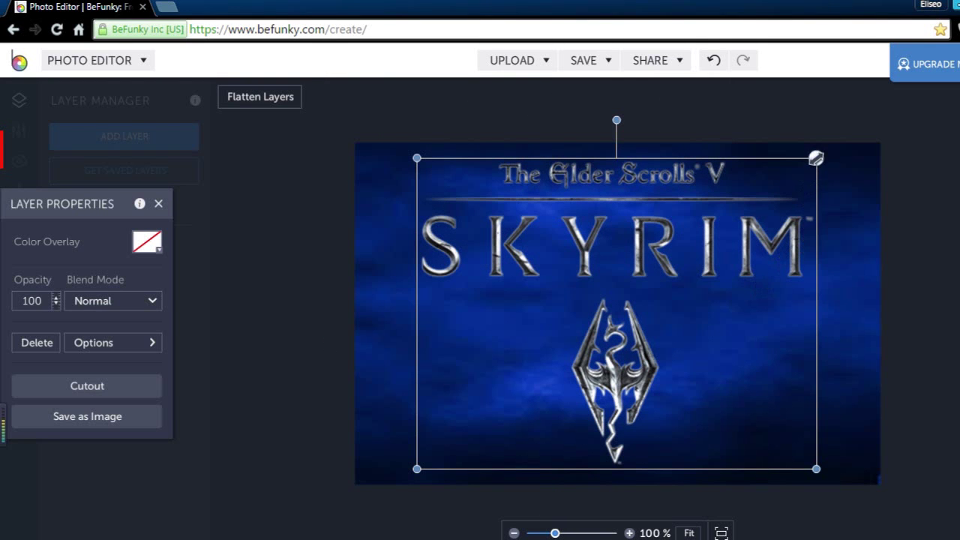
drag(816, 158, 589, 265)
drag(523, 339, 480, 203)
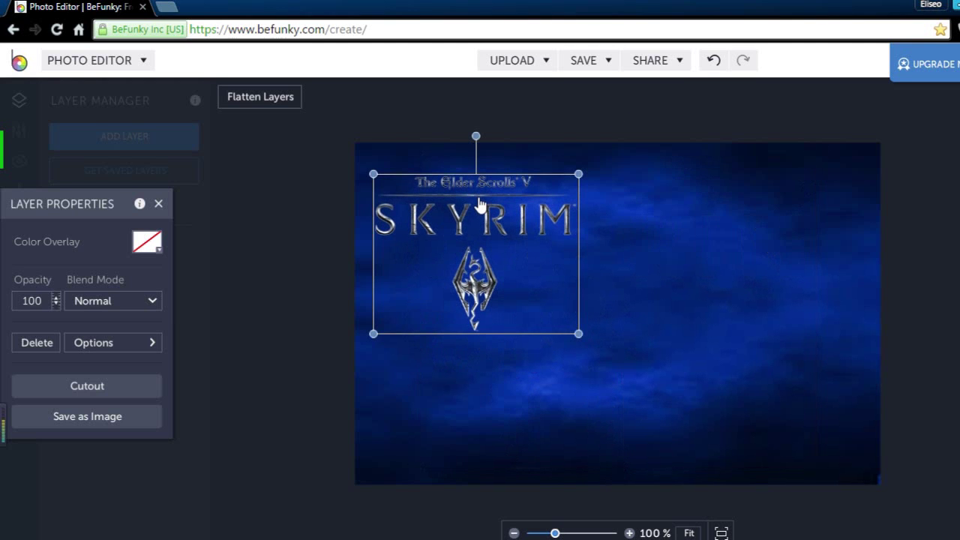
Duplicate the Skyrim logo and move the copy to the right side.
key(ctrl+v)
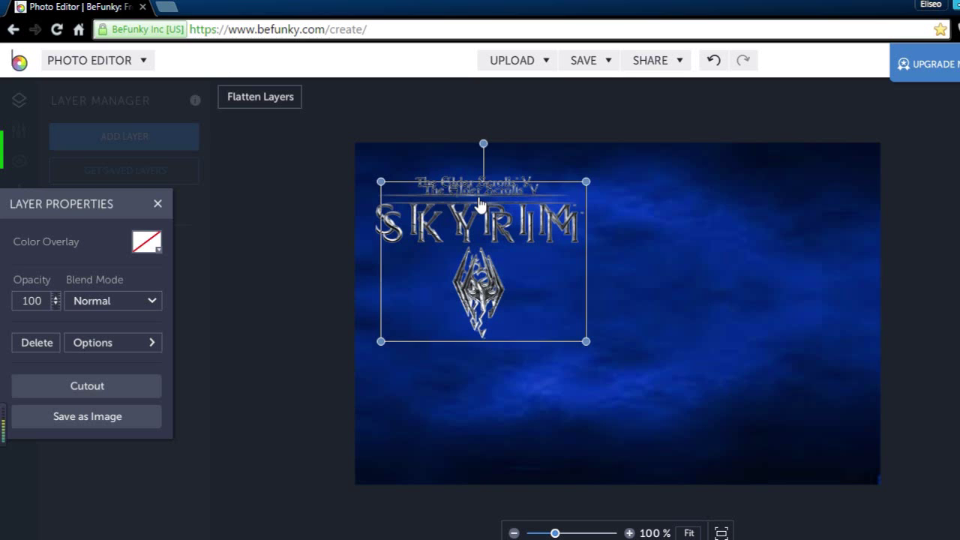
drag(480, 203, 737, 196)
click(472, 242)
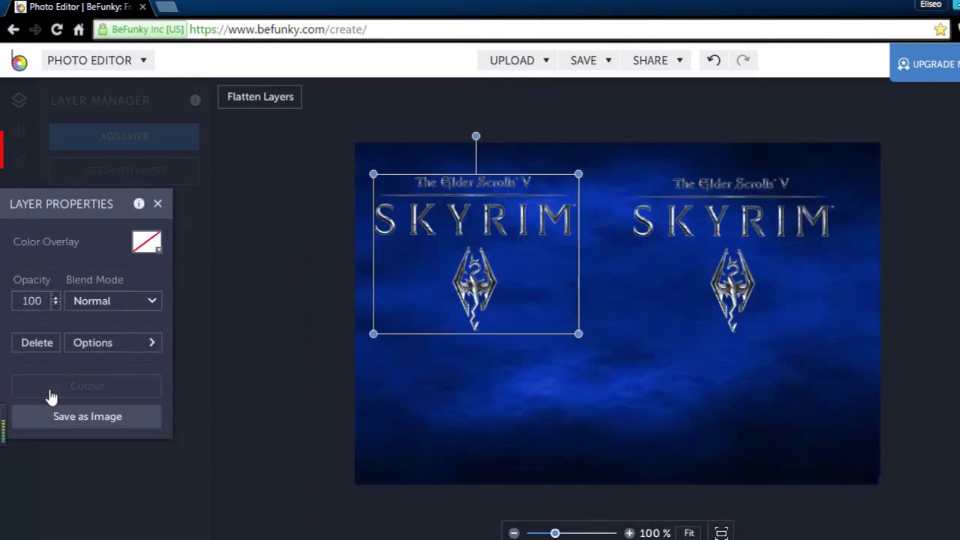
Cut out the left logo with a rectangular selection, keeping only the SKYRIM word.
click(87, 394)
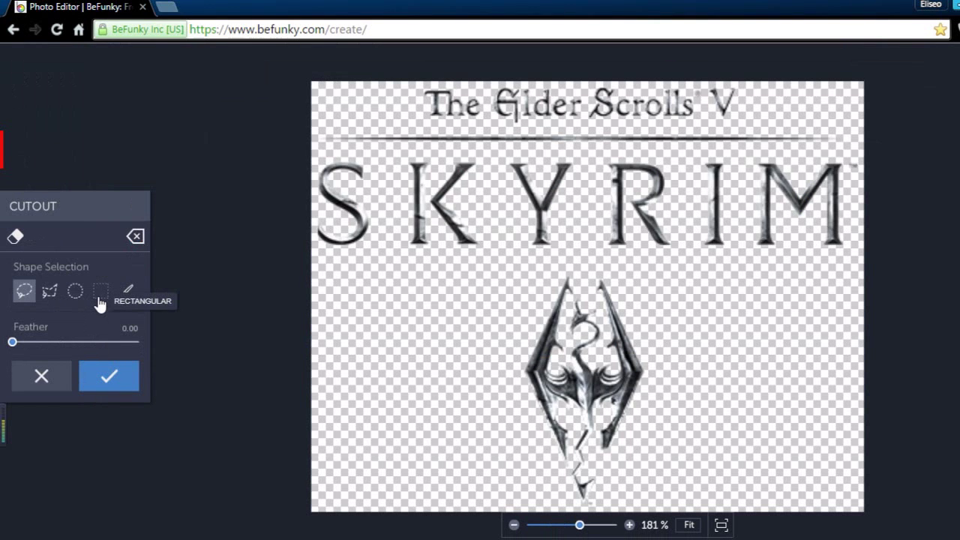
click(100, 294)
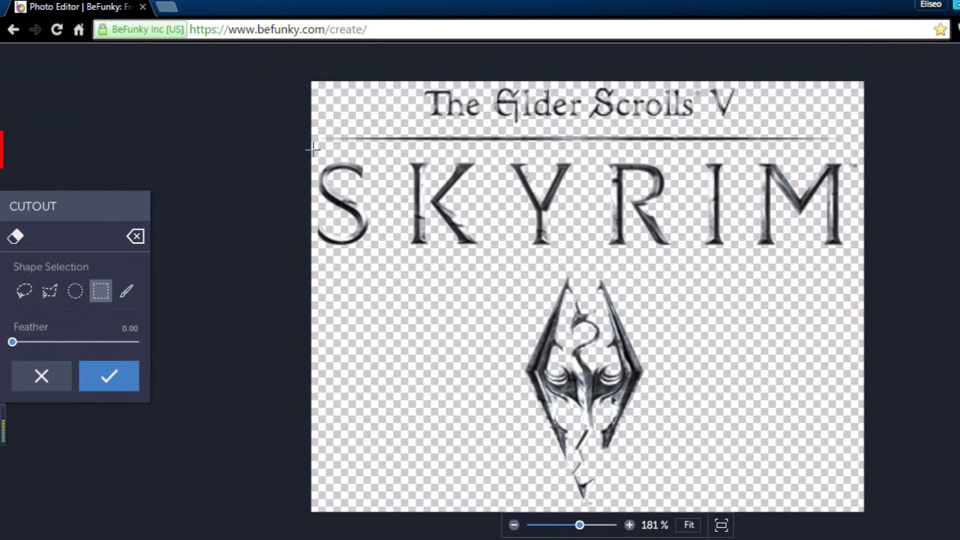
drag(312, 155, 863, 250)
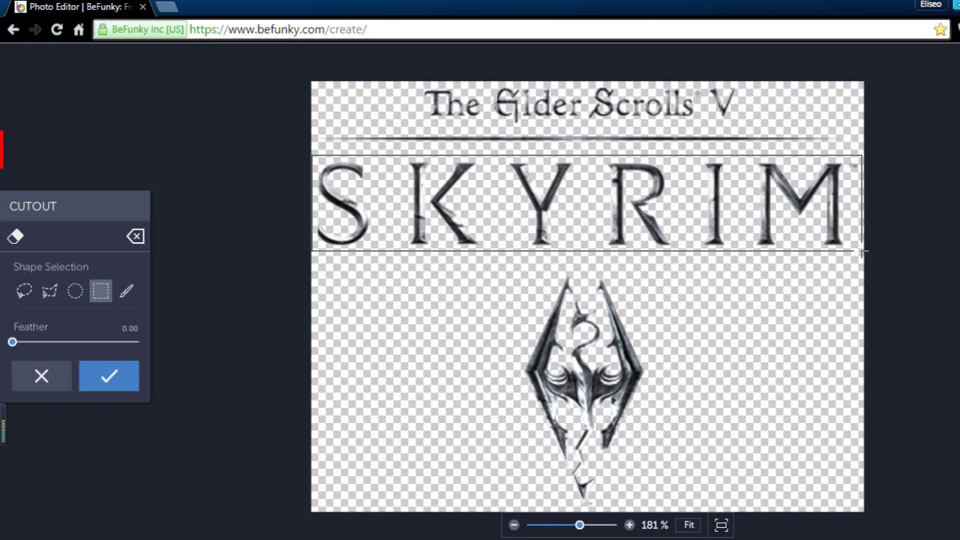
click(135, 387)
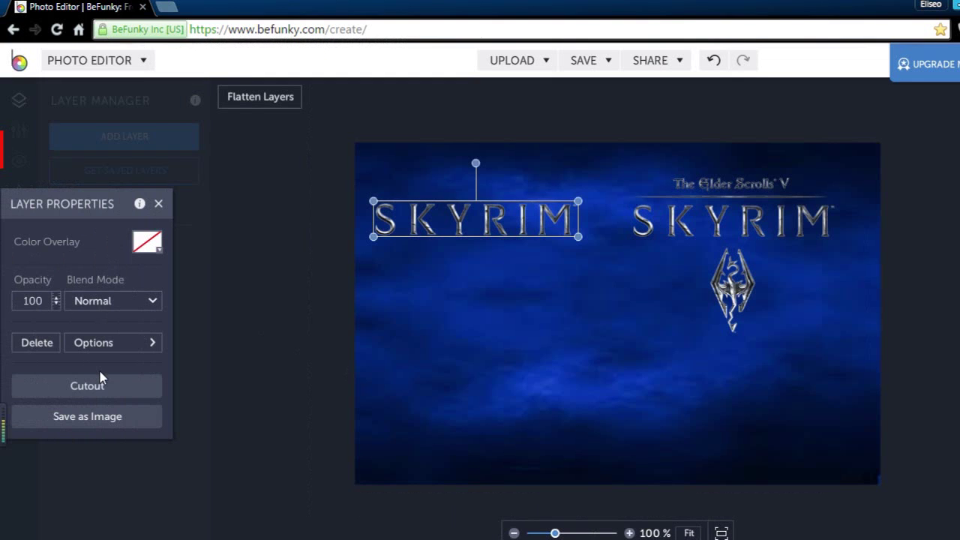
Cut the right copy down to the dragon emblem and move it beside SKYRIM.
click(707, 235)
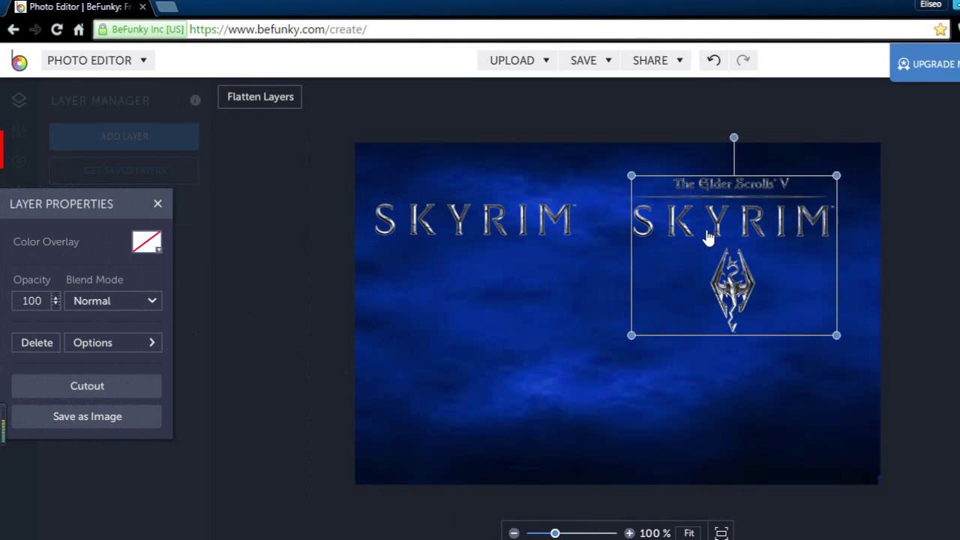
click(122, 395)
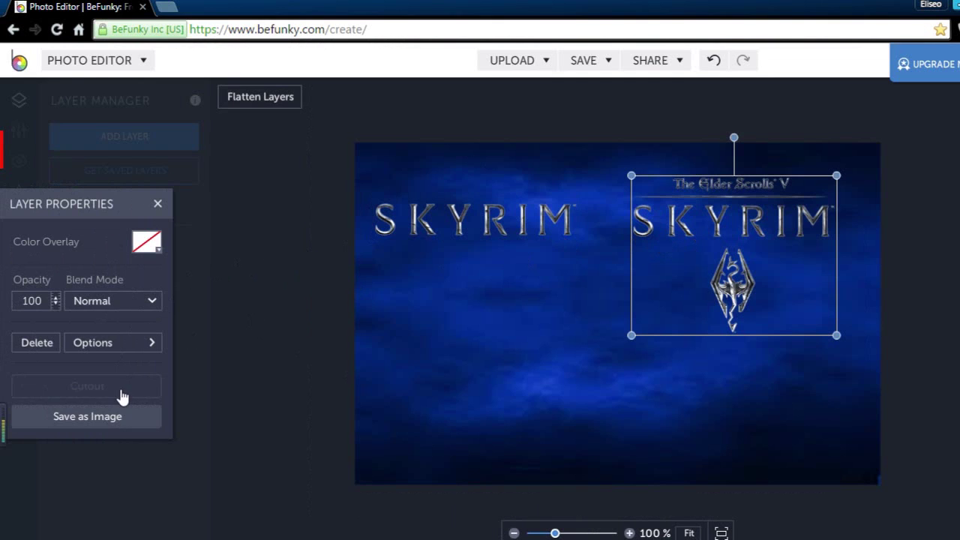
drag(490, 267, 666, 513)
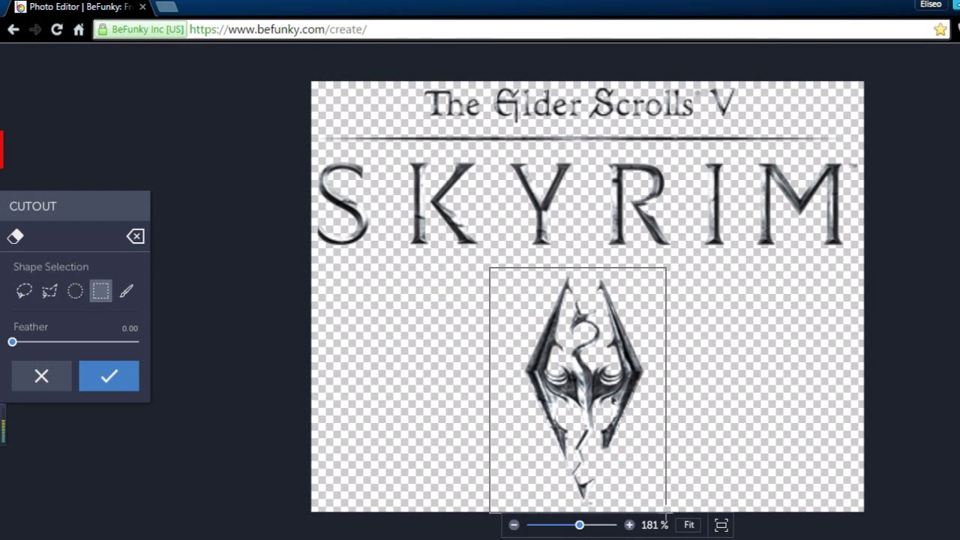
click(110, 375)
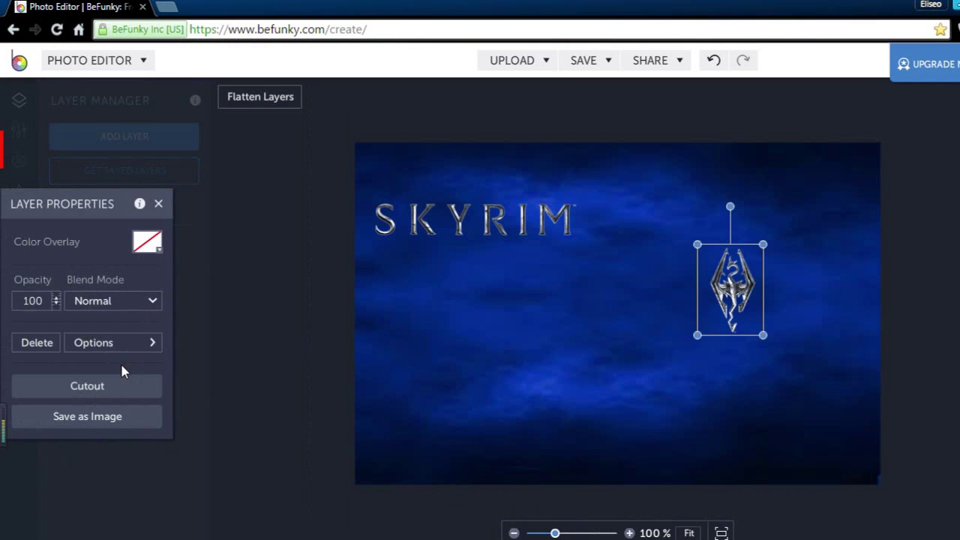
drag(732, 300, 603, 221)
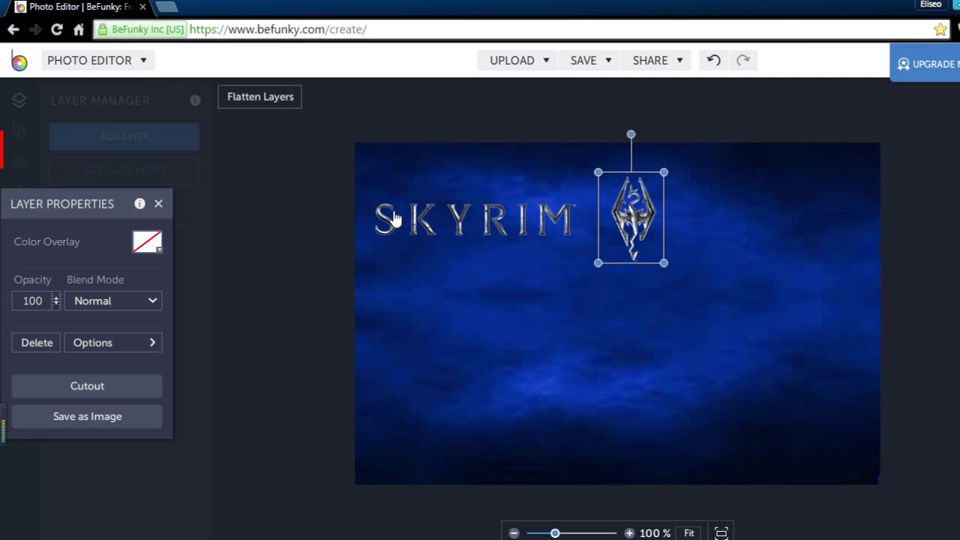
Trim the SKYRIM word layer tighter around its lettering.
click(394, 217)
click(135, 390)
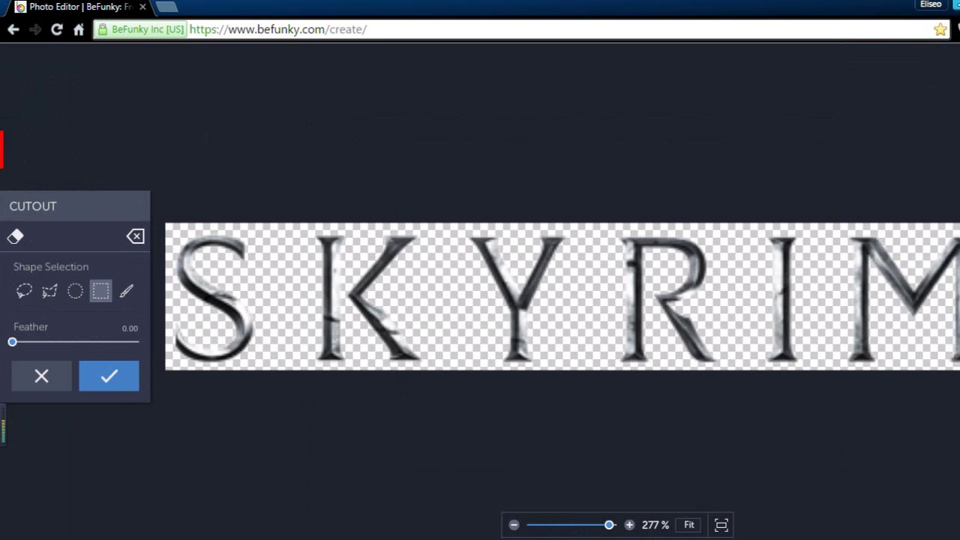
drag(956, 231, 164, 376)
click(135, 382)
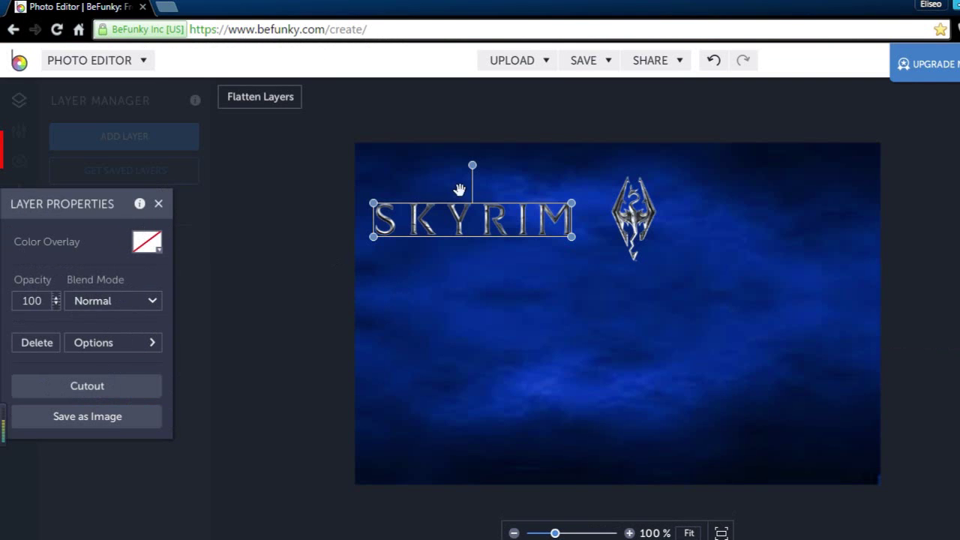
Enlarge the SKYRIM word across the top of the image.
click(444, 314)
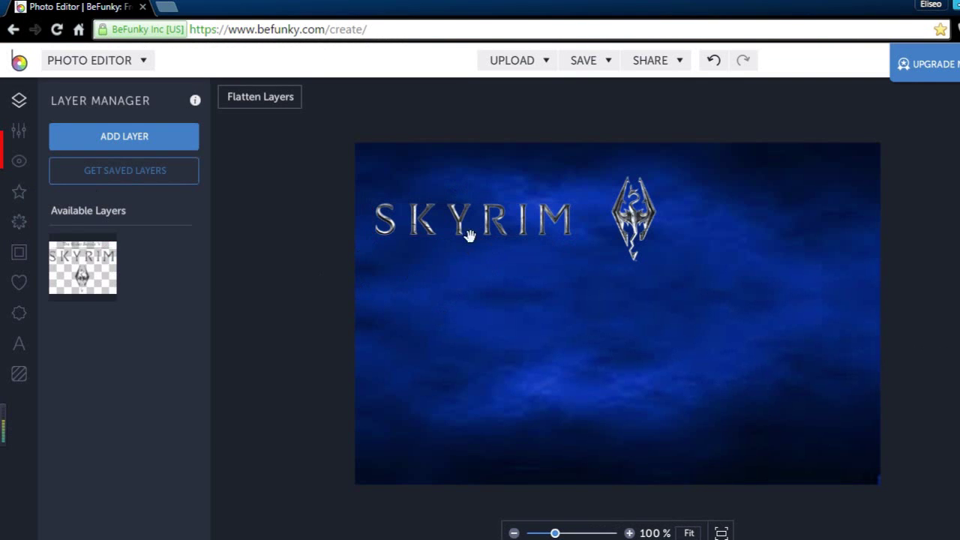
click(435, 238)
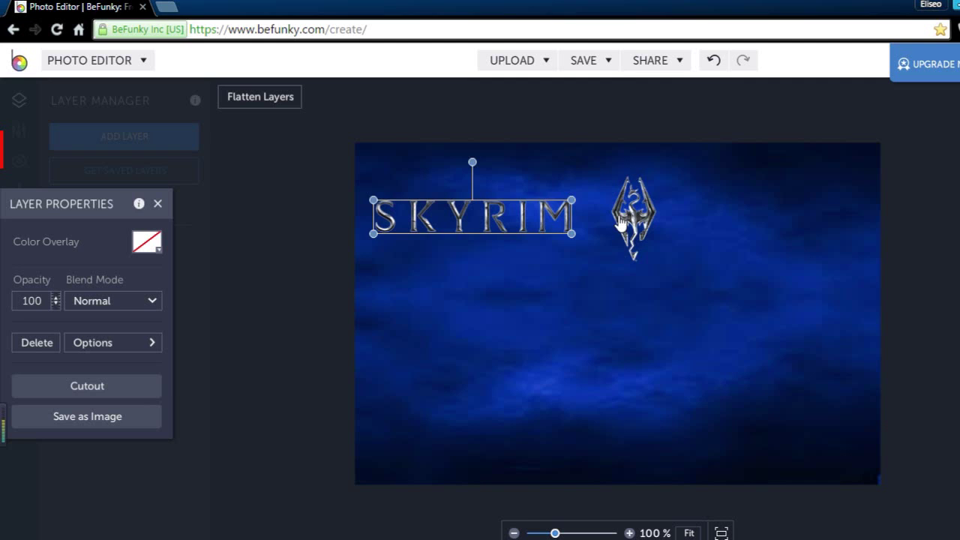
drag(621, 218, 689, 379)
click(546, 214)
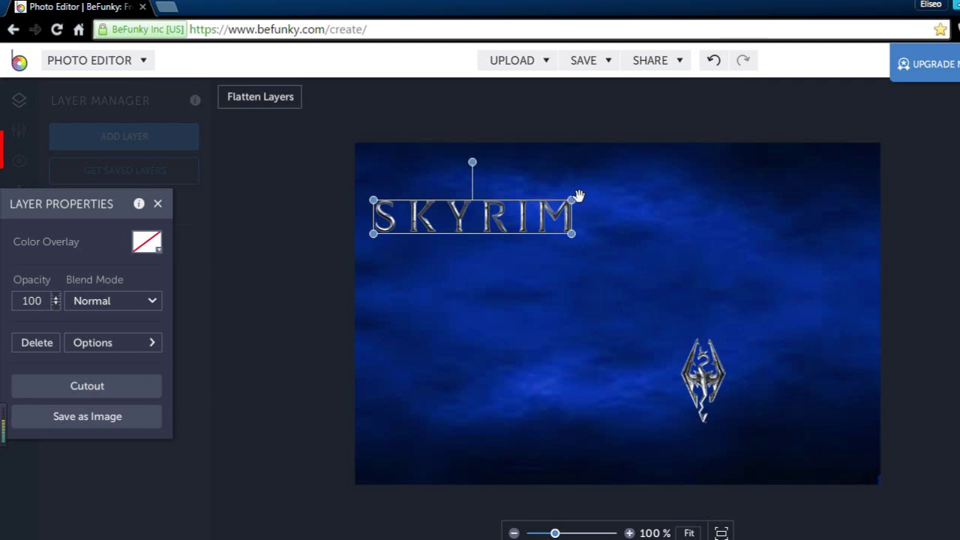
drag(575, 197, 678, 180)
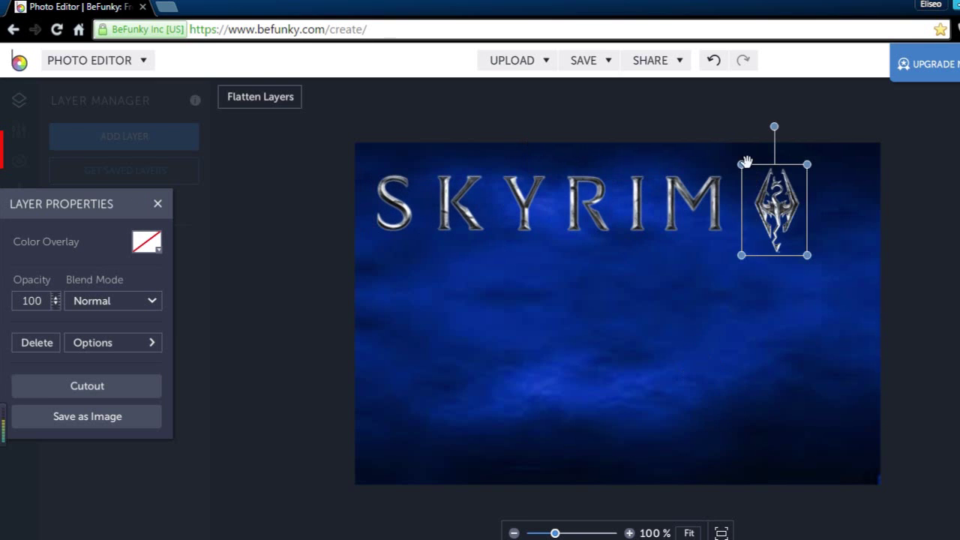
Resize the dragon emblem and place it level, just after the final M of SKYRIM.
drag(742, 158, 691, 138)
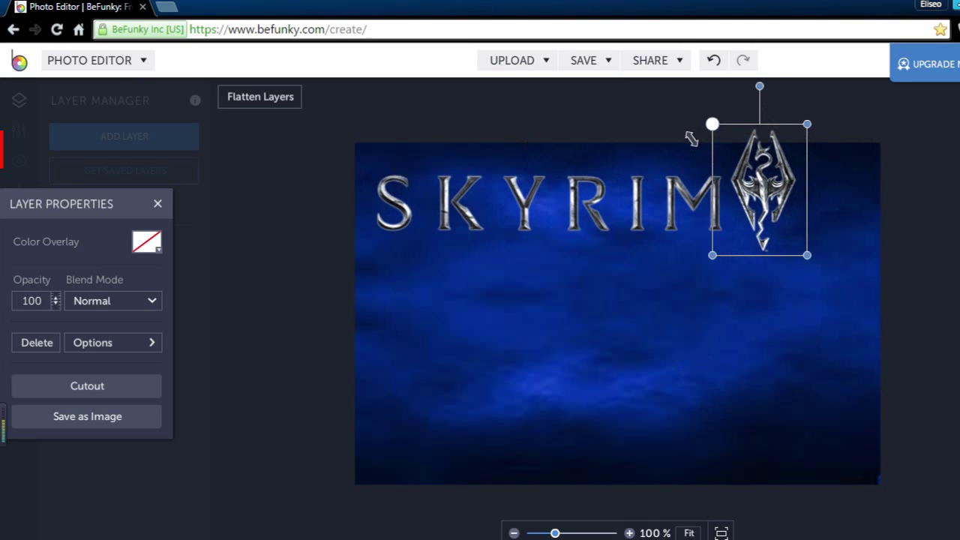
mouse_move(756, 189)
mouse_down()
mouse_move(777, 217)
mouse_move(766, 203)
mouse_up()
drag(720, 134, 731, 147)
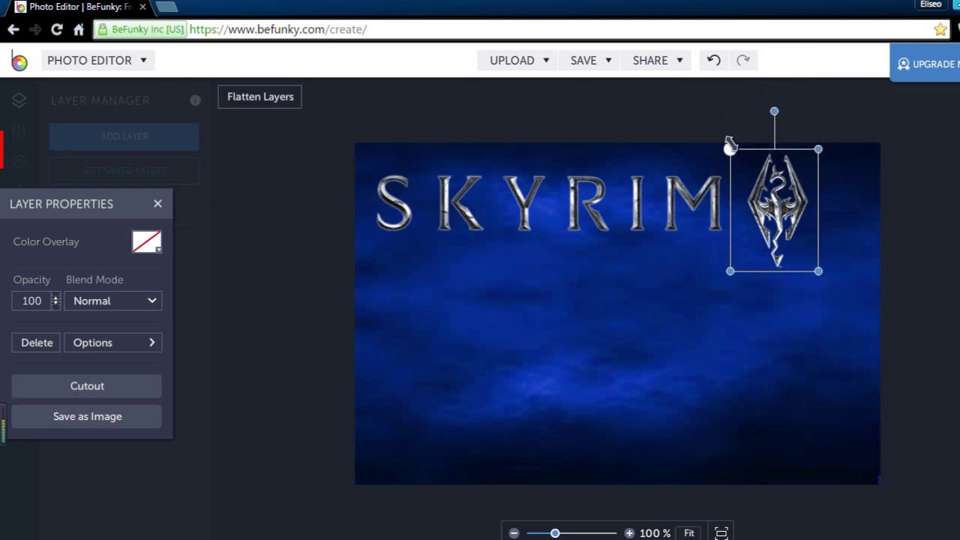
drag(771, 210, 769, 202)
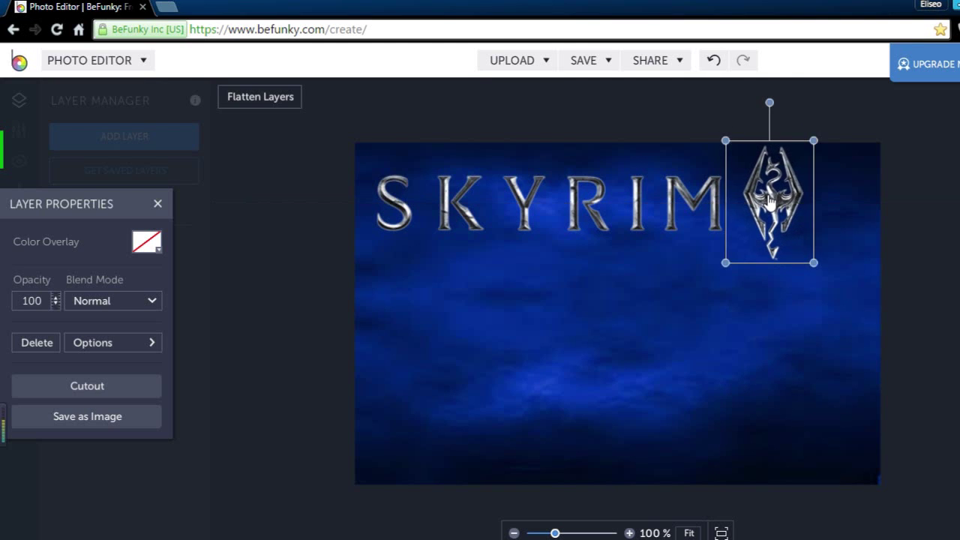
click(513, 296)
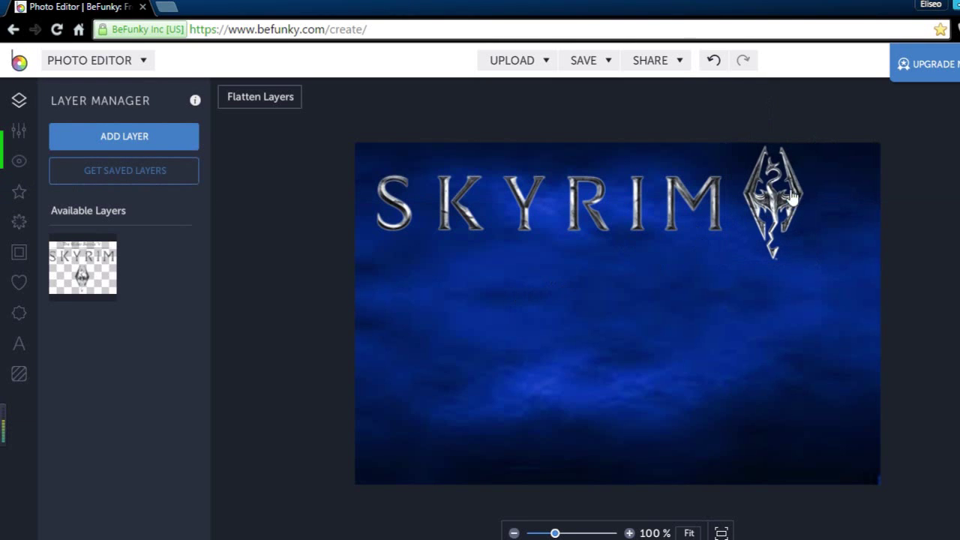
Add usb_PNG8886.png as an image layer positioned at the lower right.
click(78, 145)
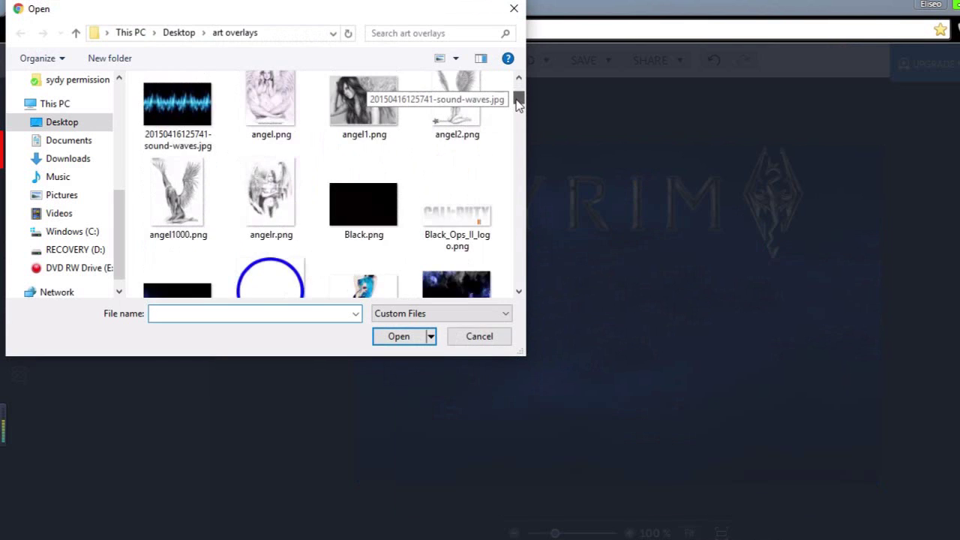
drag(517, 96, 521, 162)
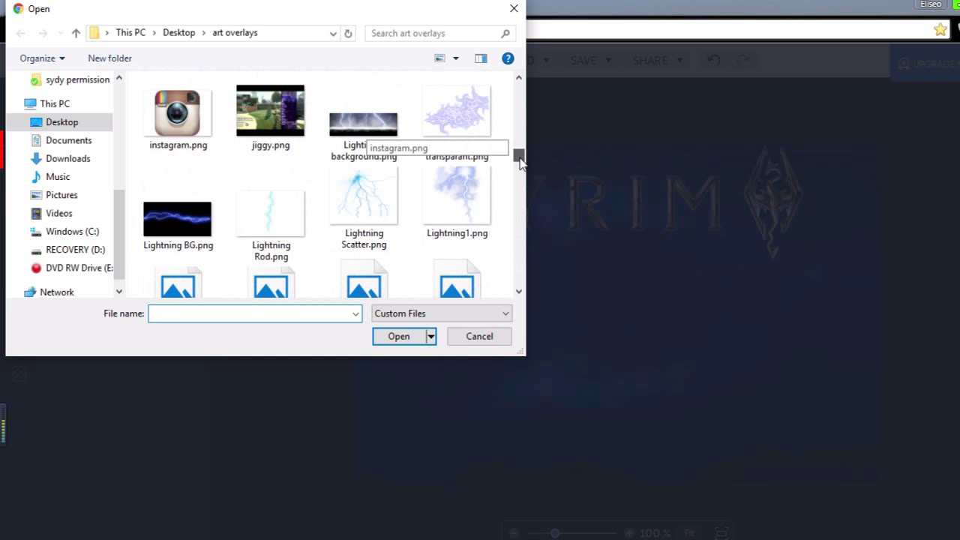
drag(521, 164, 518, 267)
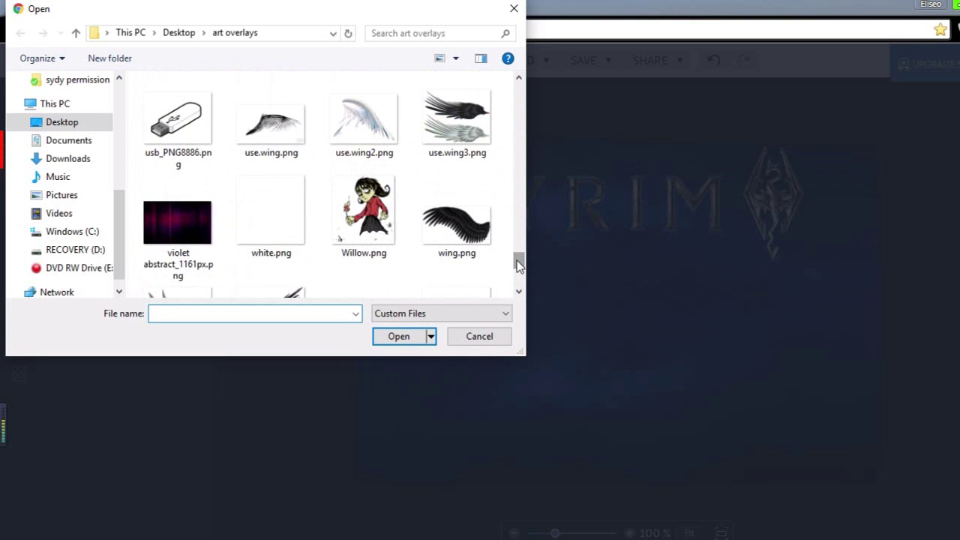
click(178, 125)
click(390, 339)
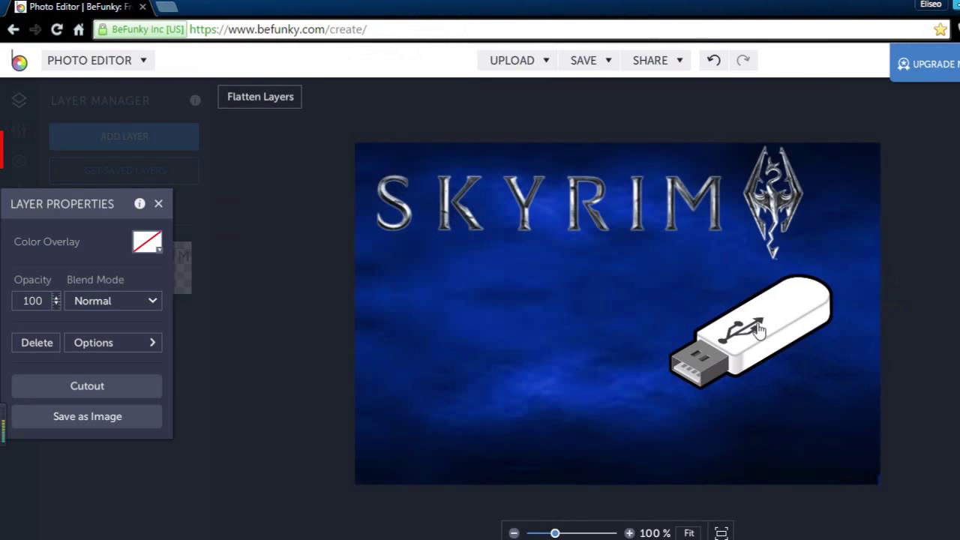
drag(737, 329, 735, 361)
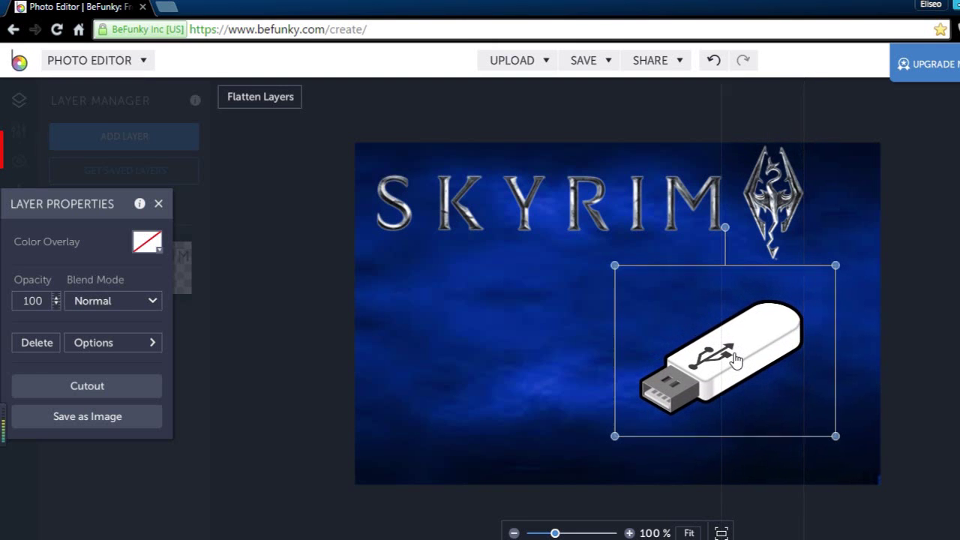
click(536, 335)
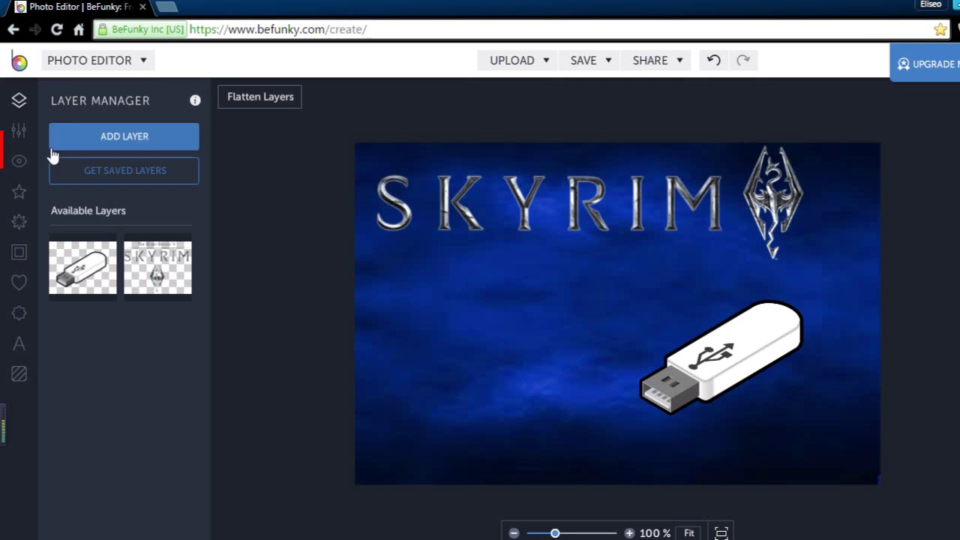
Add the LUCKY text preset and move it up and left beneath the title.
click(16, 349)
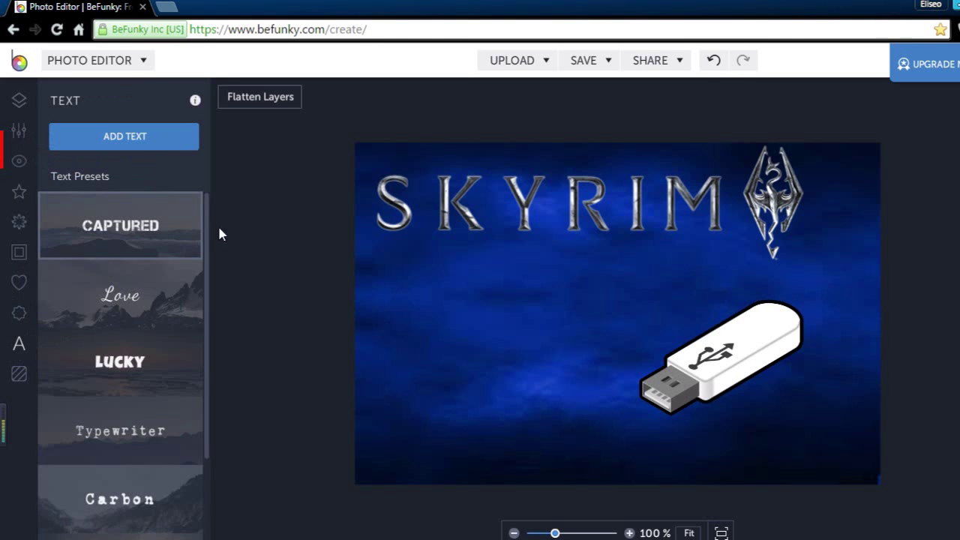
scroll(208, 233, down, 1)
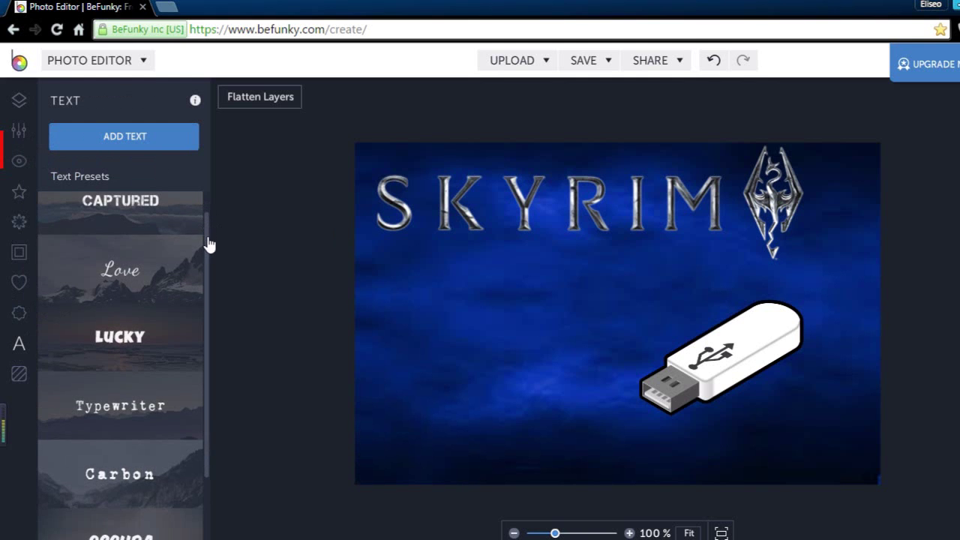
scroll(165, 240, up, 1)
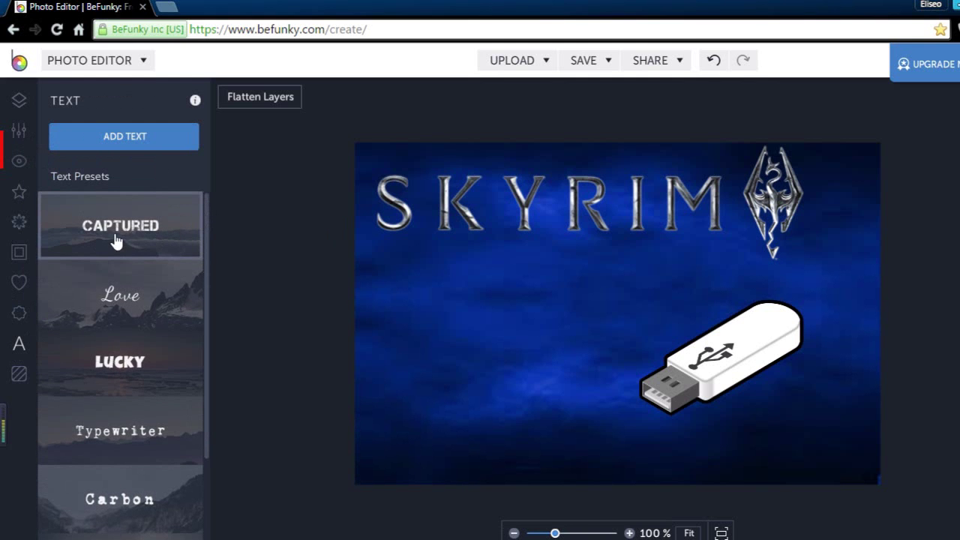
click(128, 359)
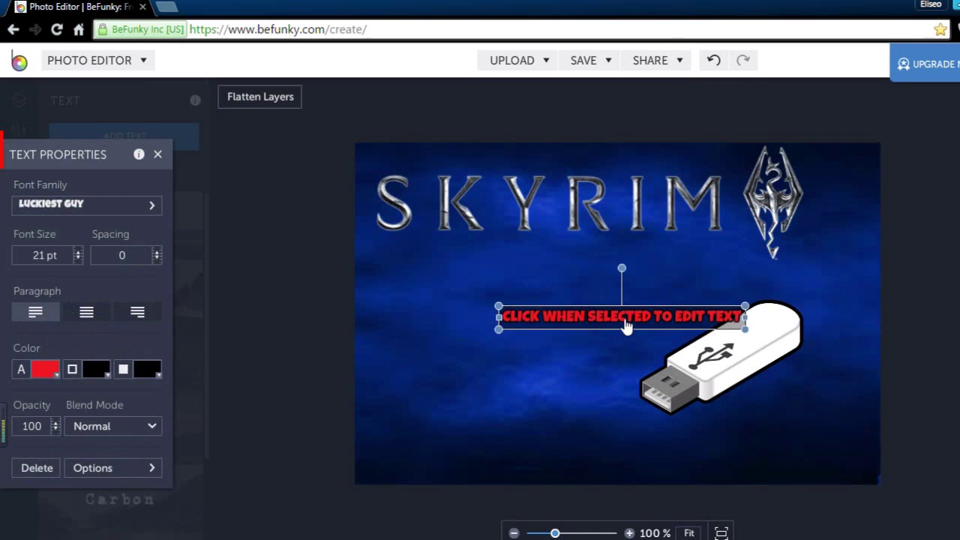
drag(627, 324, 502, 294)
click(501, 293)
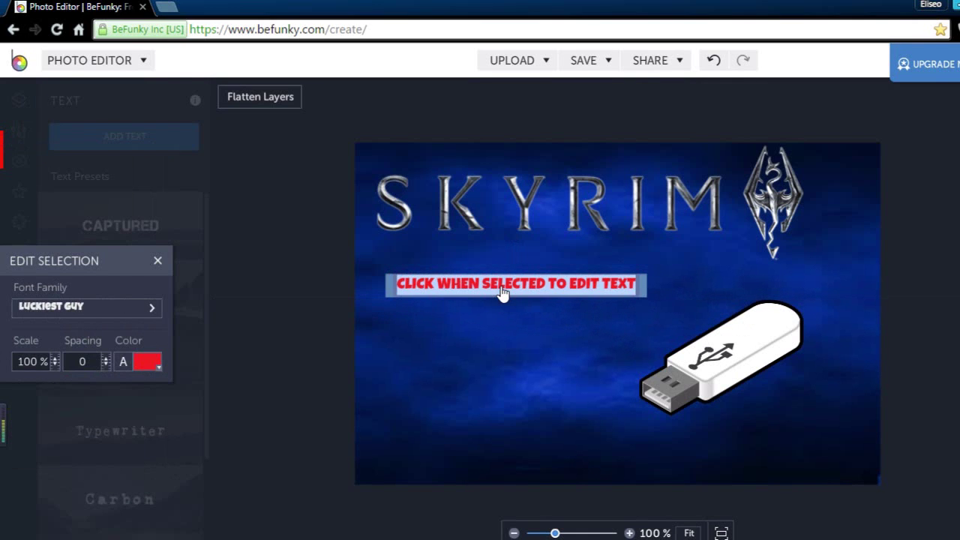
Replace the placeholder with 'XBOX MODDED' as the first line.
text(mo)
text(ed)
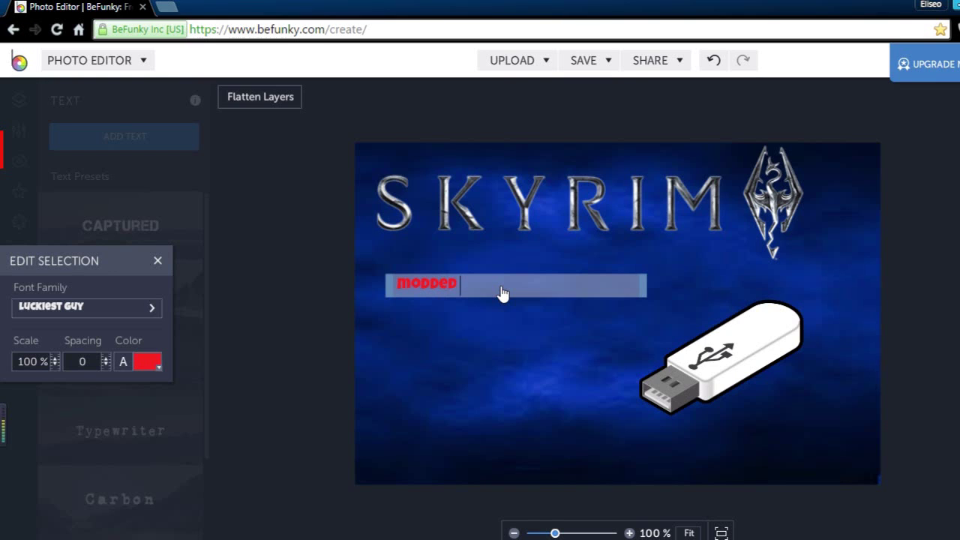
key(BackSpace)
key(BackSpace)
key(BackSpace)
key(BackSpace)
key(BackSpace)
key(BackSpace)
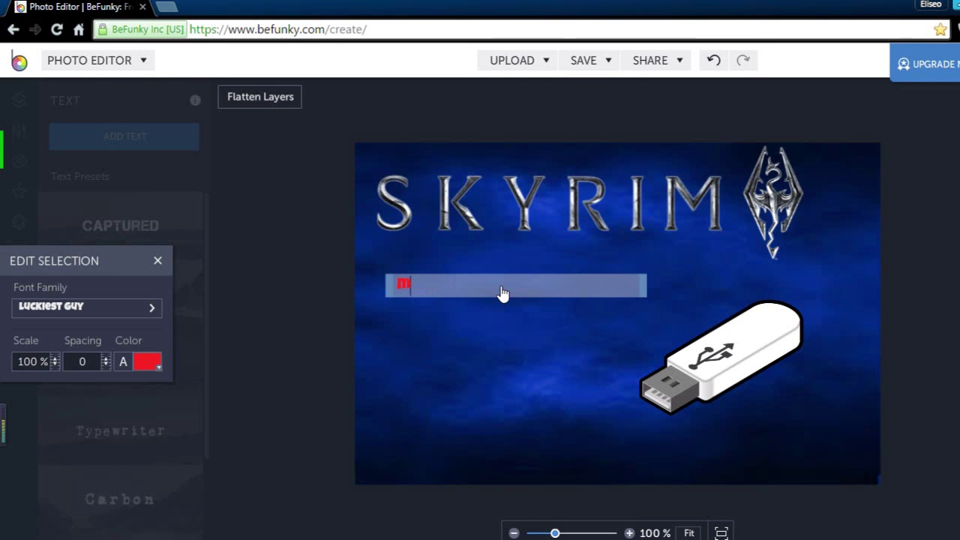
text(XBOX)
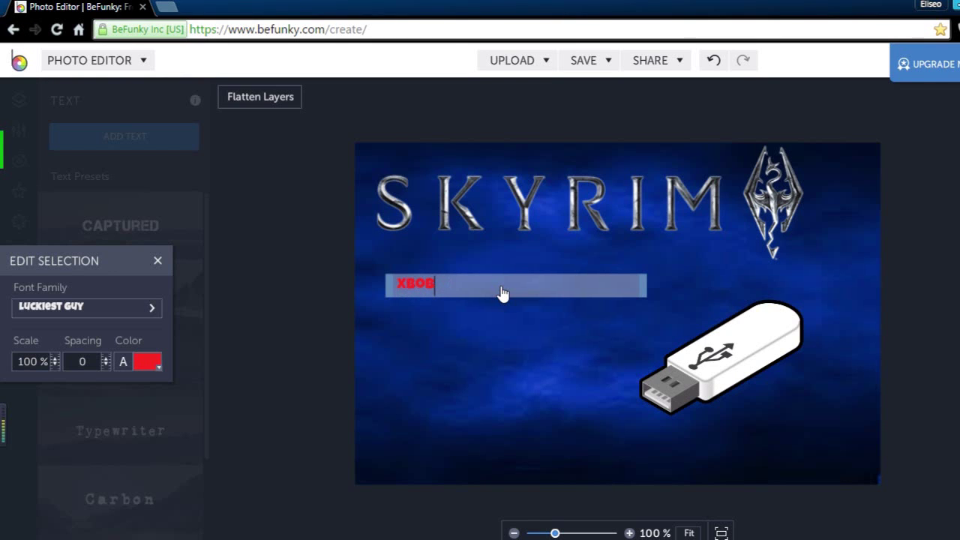
text( MODDED SKYRIM)
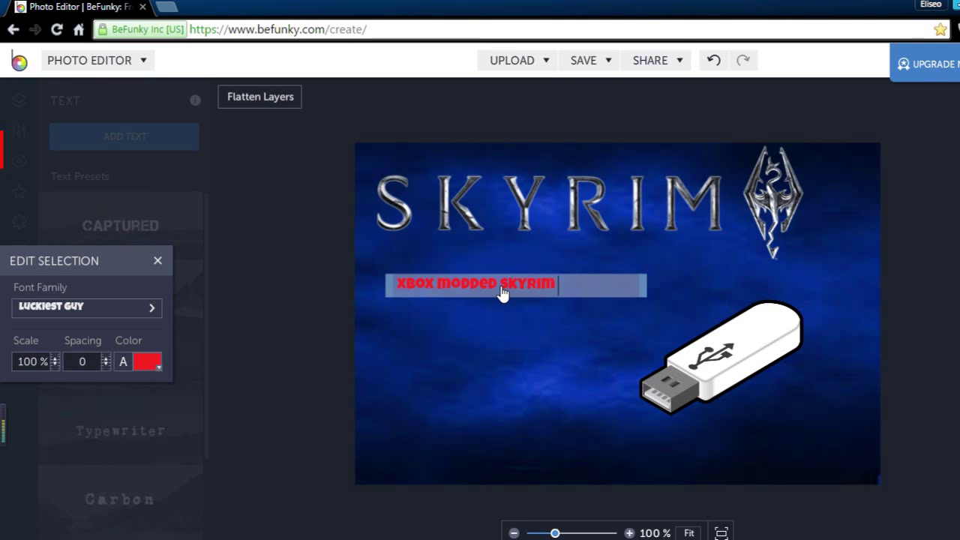
key(Return)
key(BackSpace)
key(BackSpace)
key(BackSpace)
key(BackSpace)
key(BackSpace)
key(BackSpace)
key(BackSpace)
key(BackSpace)
key(Return)
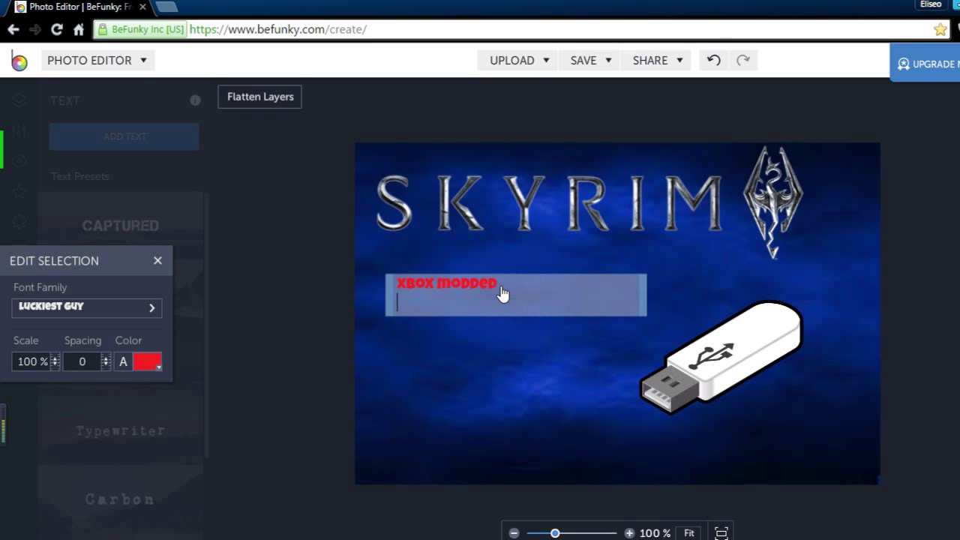
Type 'SKYRIM TURTORIAL' as the second line and select all the text.
text(SKE)
key(BackSpace)
text(YRIM)
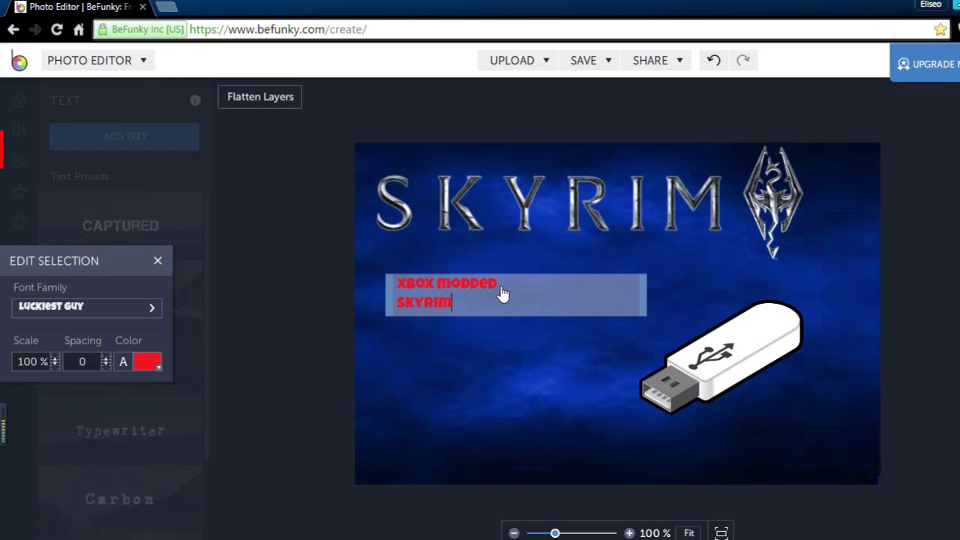
text( TURO)
key(BackSpace)
key(BackSpace)
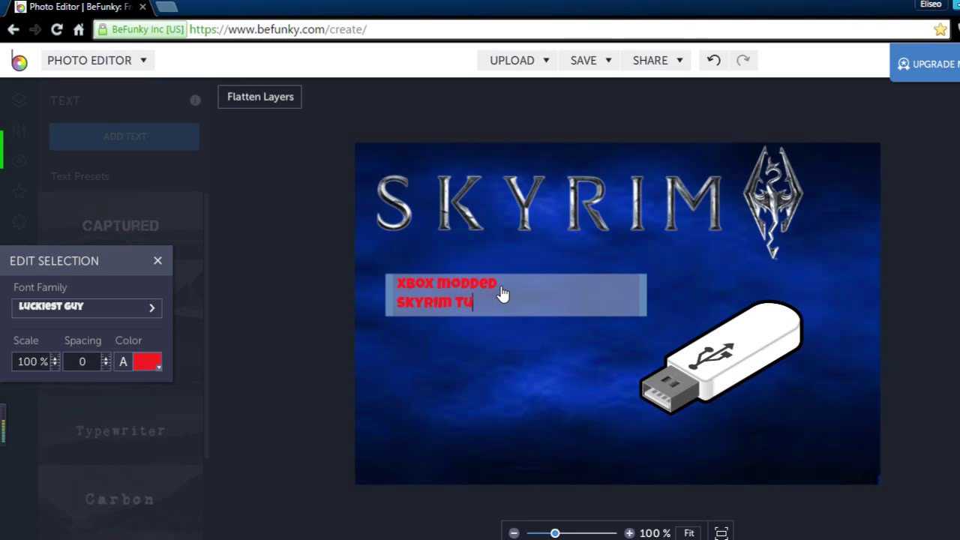
text(T)
key(BackSpace)
text(RT)
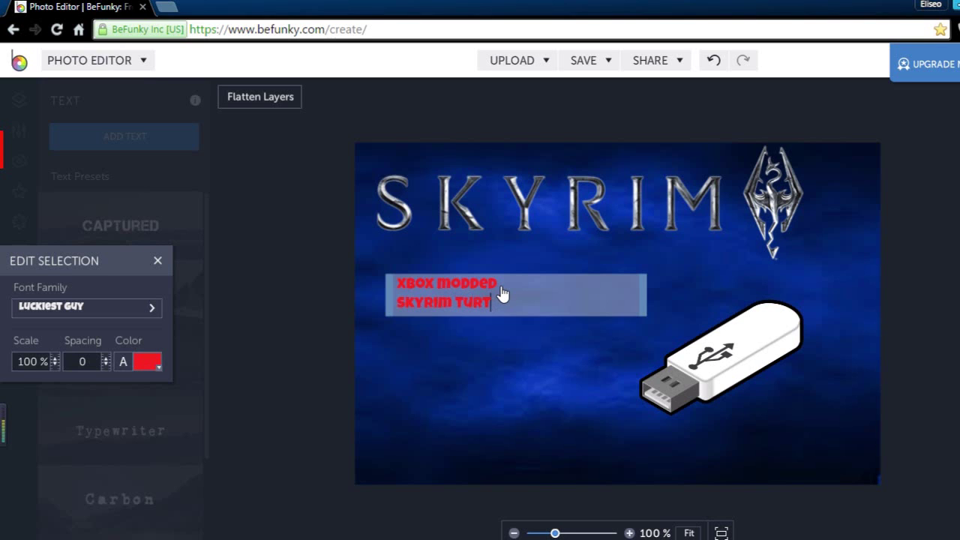
text(ORIAL)
drag(540, 302, 393, 282)
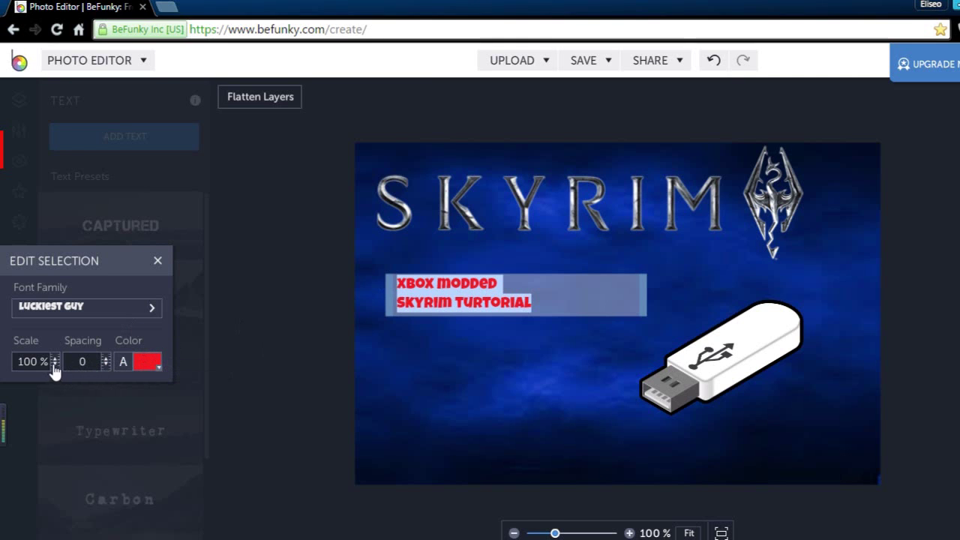
Make the title text white and enlarge it to 182% scale.
click(155, 371)
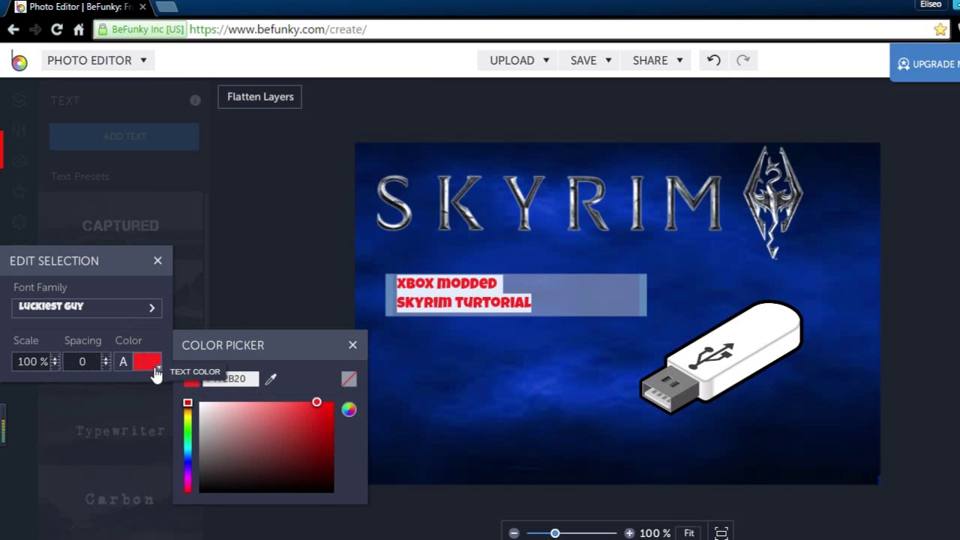
click(199, 405)
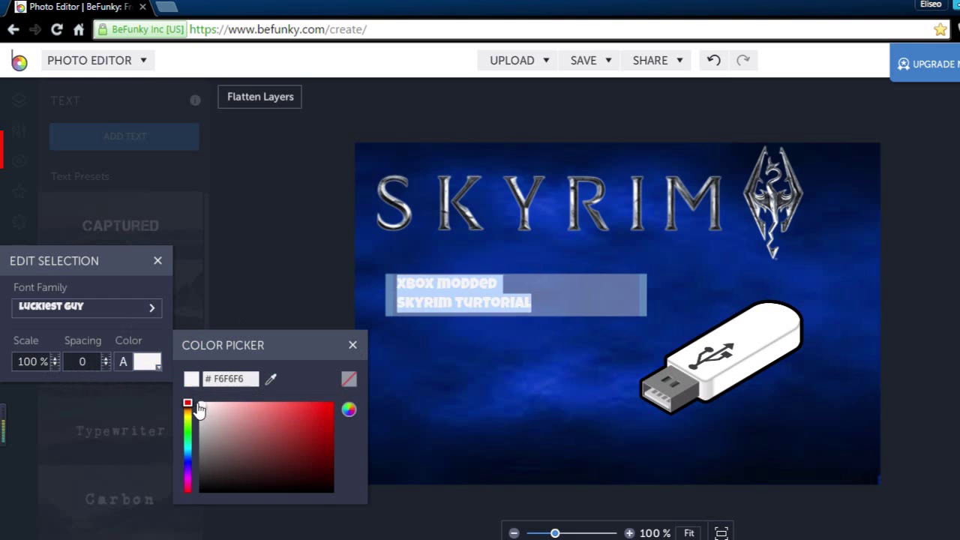
click(54, 358)
drag(55, 361, 56, 295)
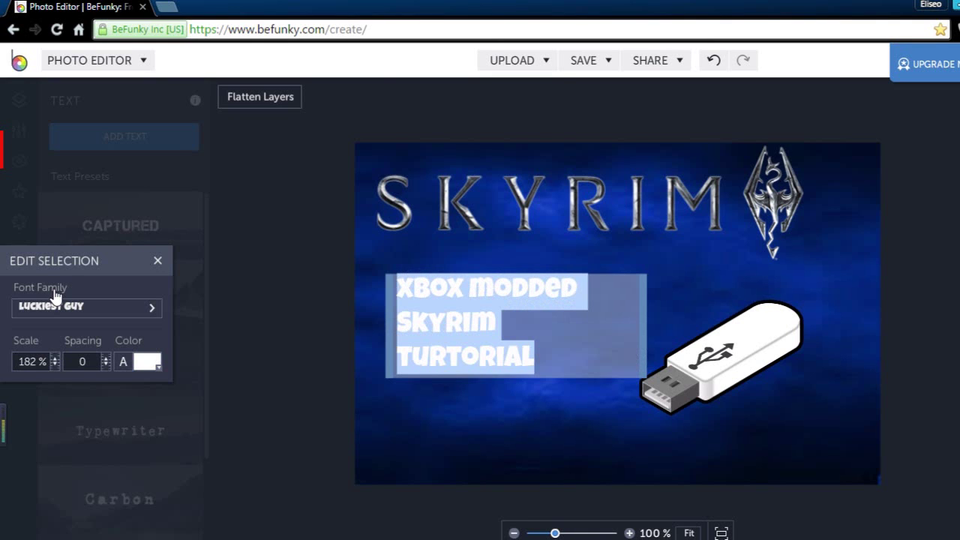
click(491, 376)
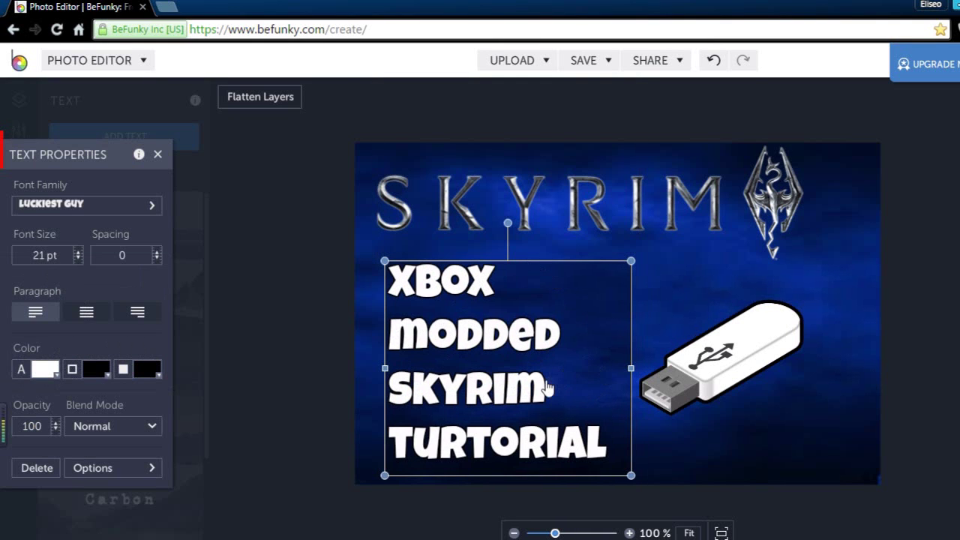
Set the text's Outline and Background intensity to 0 to remove both.
click(98, 372)
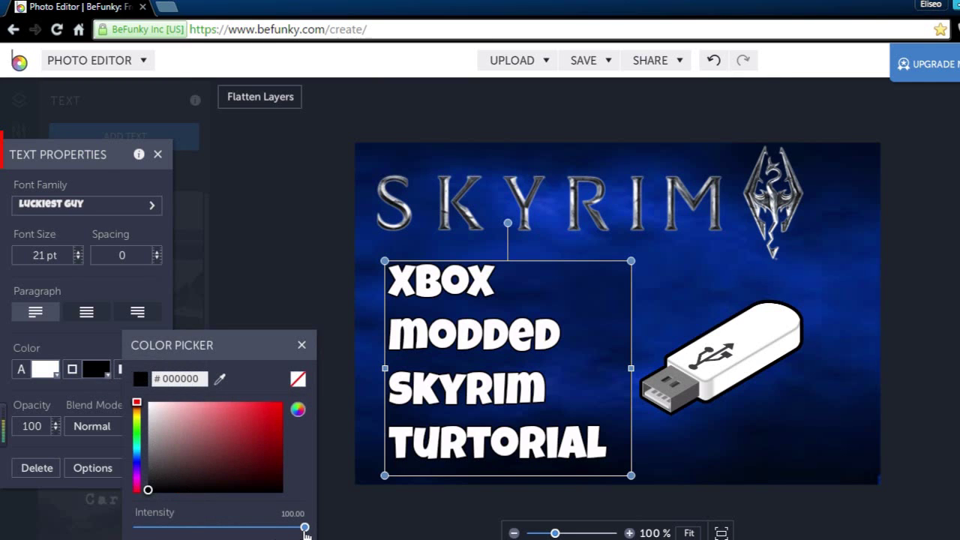
drag(305, 528, 75, 525)
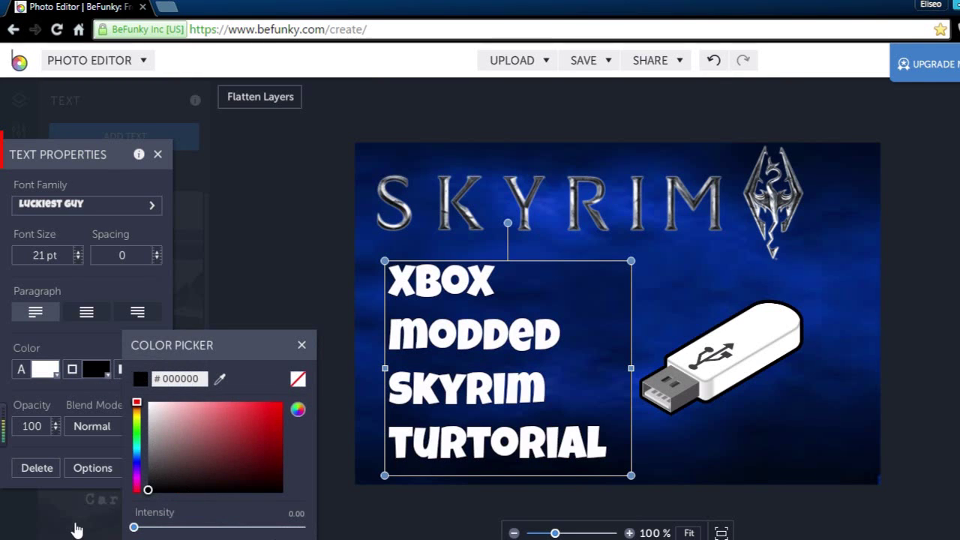
click(297, 288)
click(483, 339)
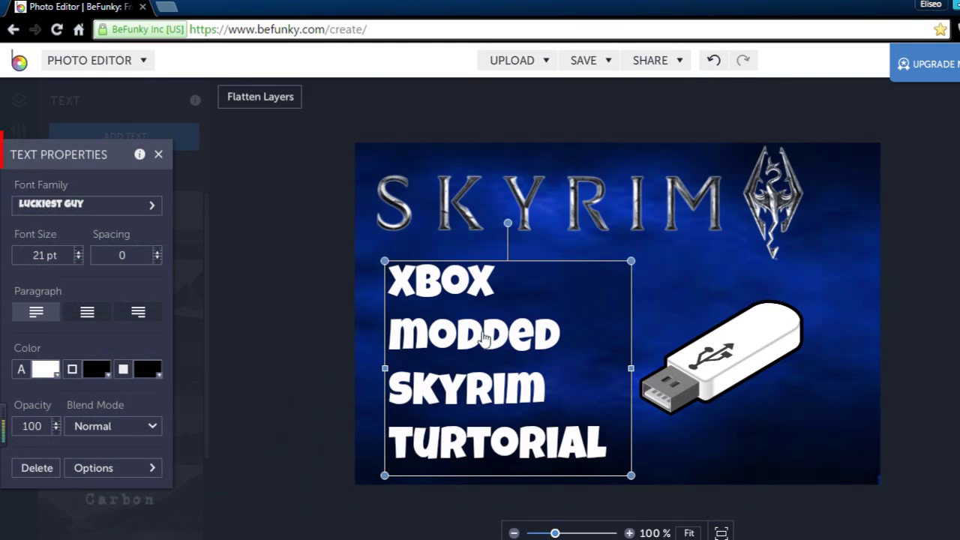
click(149, 371)
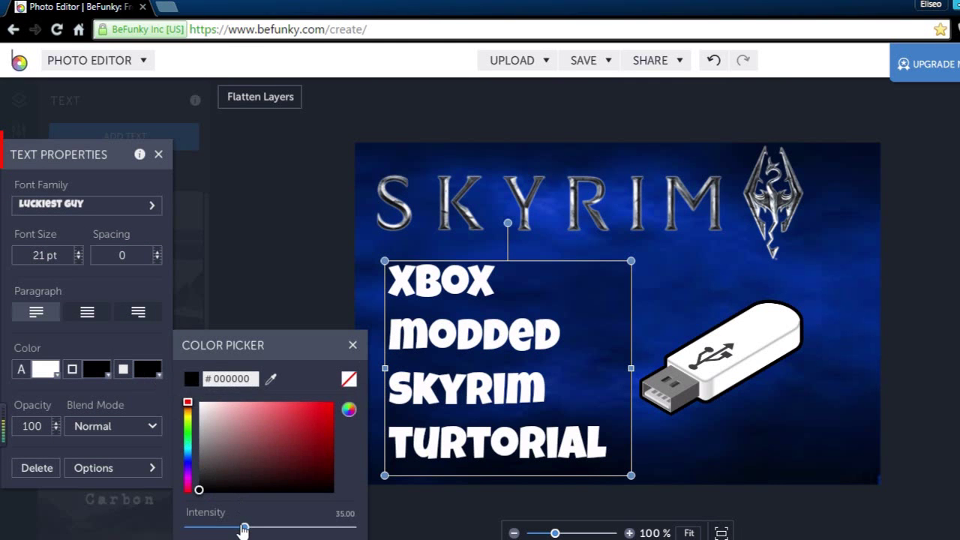
drag(244, 529, 103, 535)
click(400, 317)
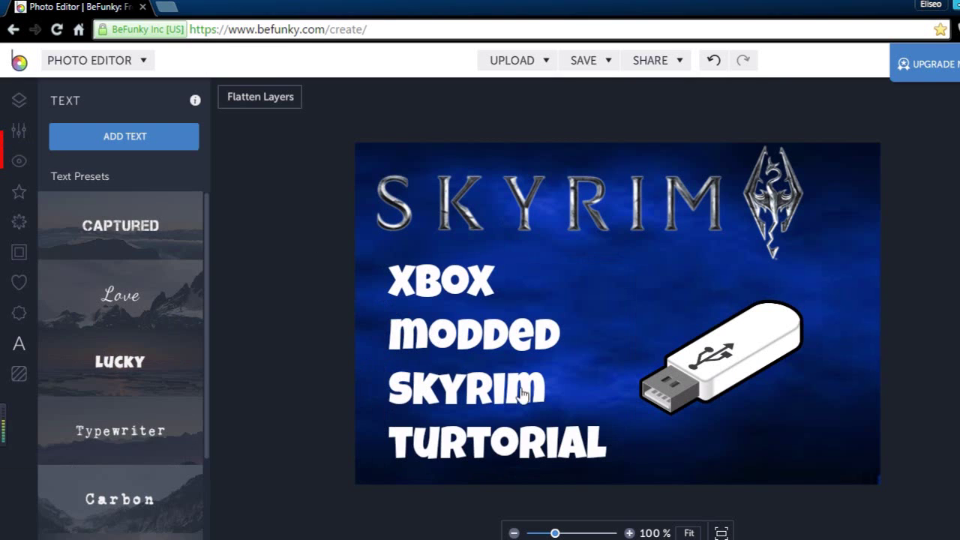
Nudge the text block into place left of the USB drive, then deselect it.
click(515, 388)
mouse_move(528, 386)
mouse_down()
mouse_move(545, 389)
mouse_move(519, 385)
mouse_move(530, 386)
mouse_up()
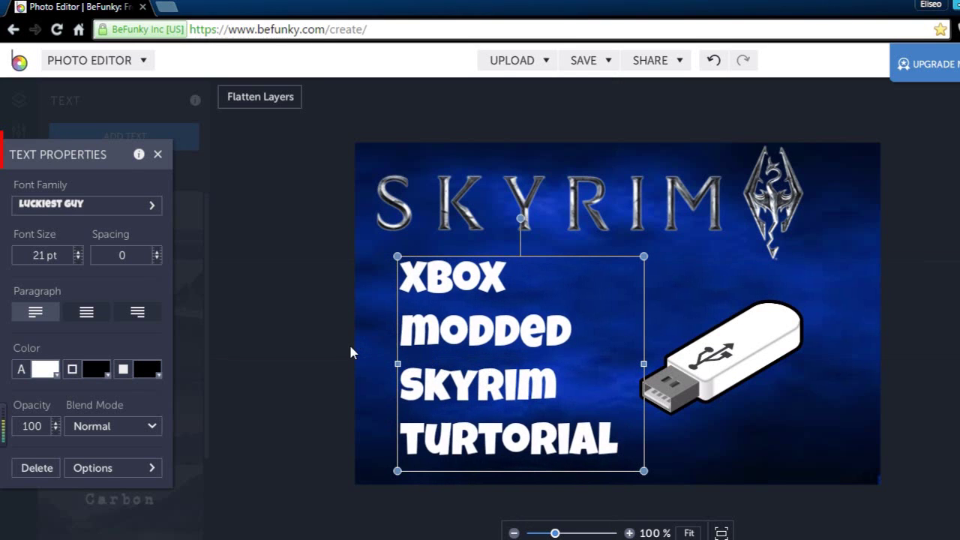
drag(488, 360, 488, 360)
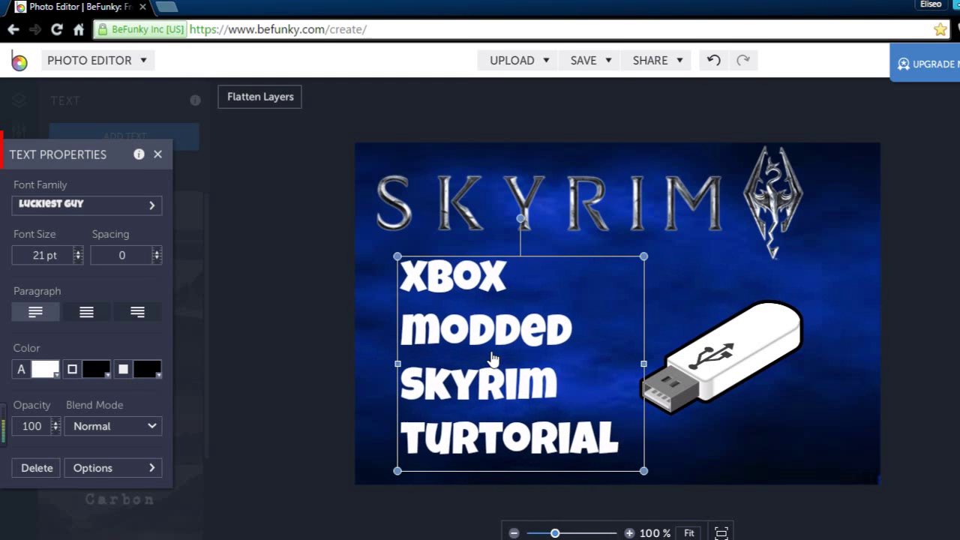
click(365, 352)
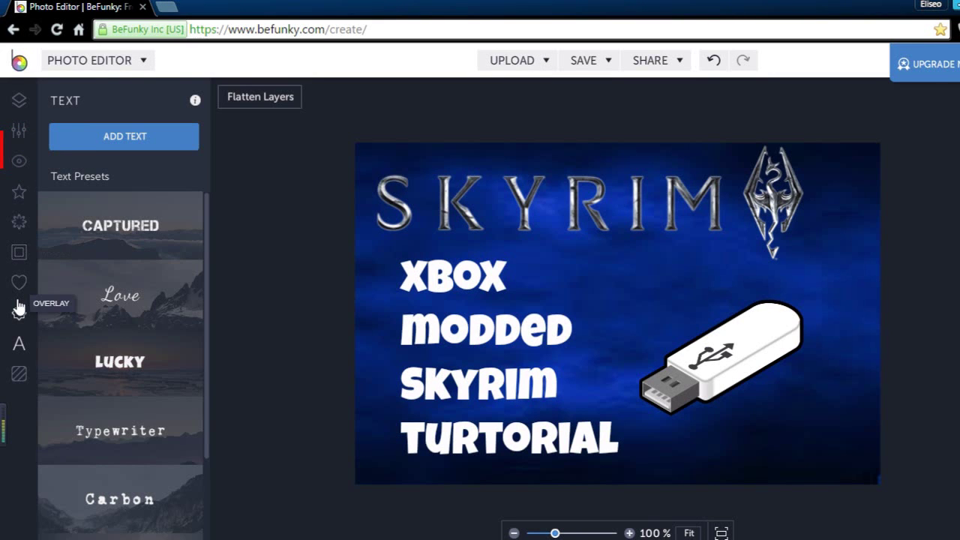
click(22, 133)
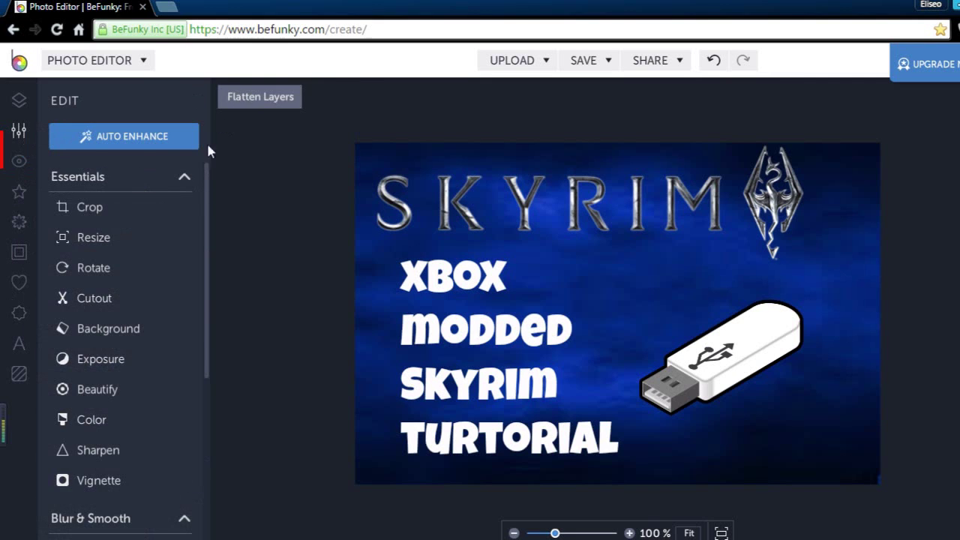
drag(208, 197, 205, 248)
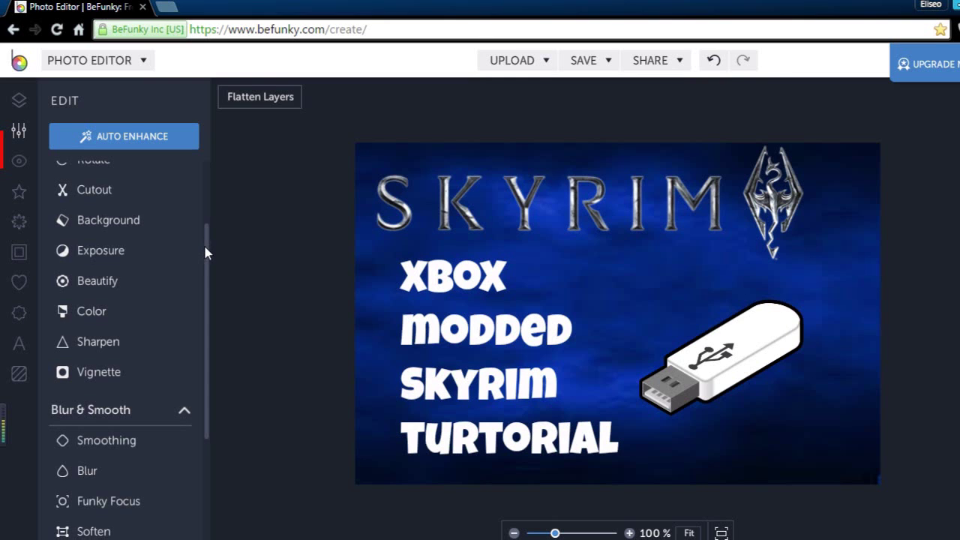
click(127, 225)
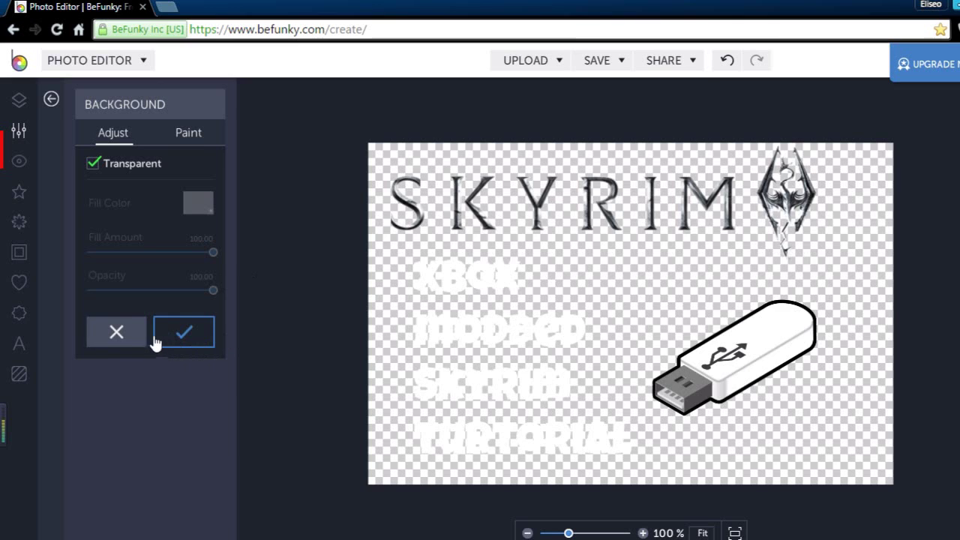
click(127, 337)
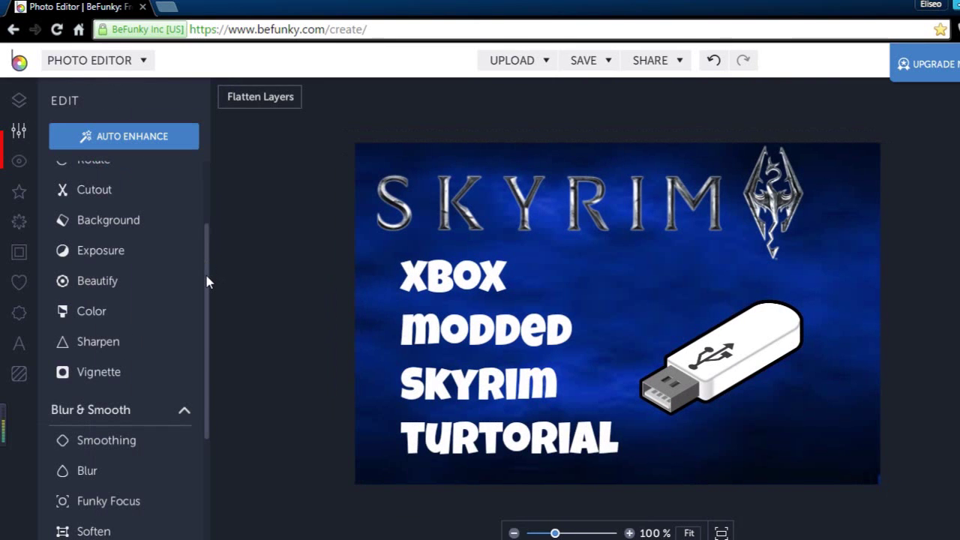
click(98, 342)
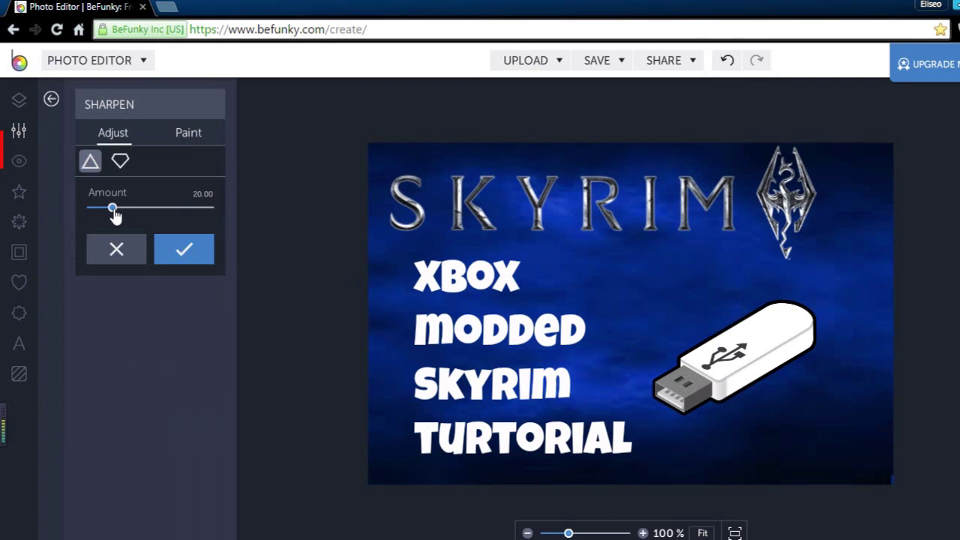
drag(113, 210, 101, 214)
drag(101, 215, 121, 213)
click(123, 248)
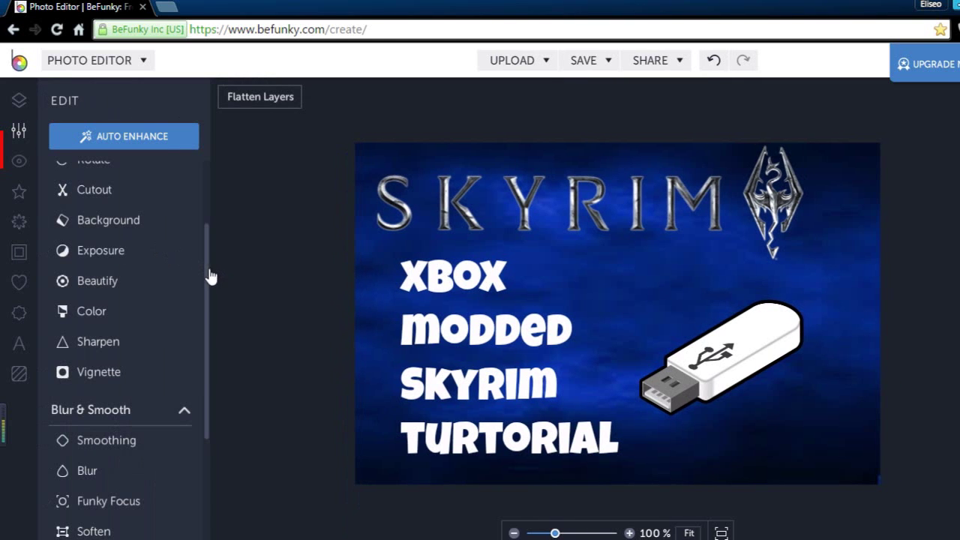
drag(207, 277, 212, 386)
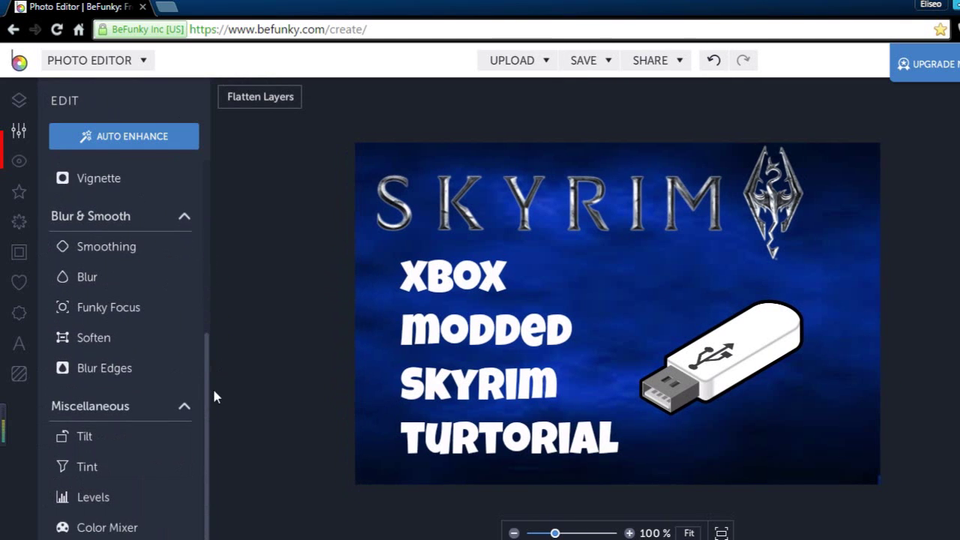
click(93, 497)
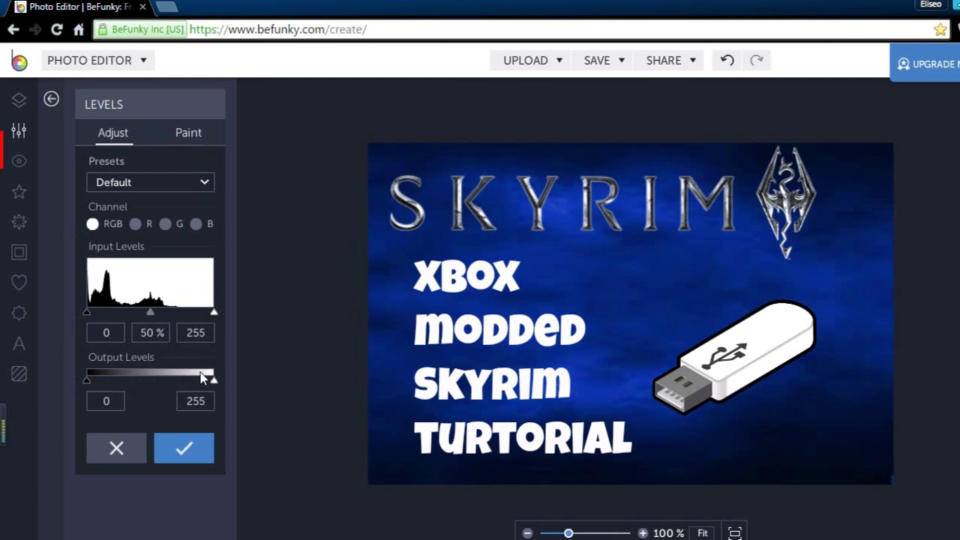
drag(214, 385, 186, 386)
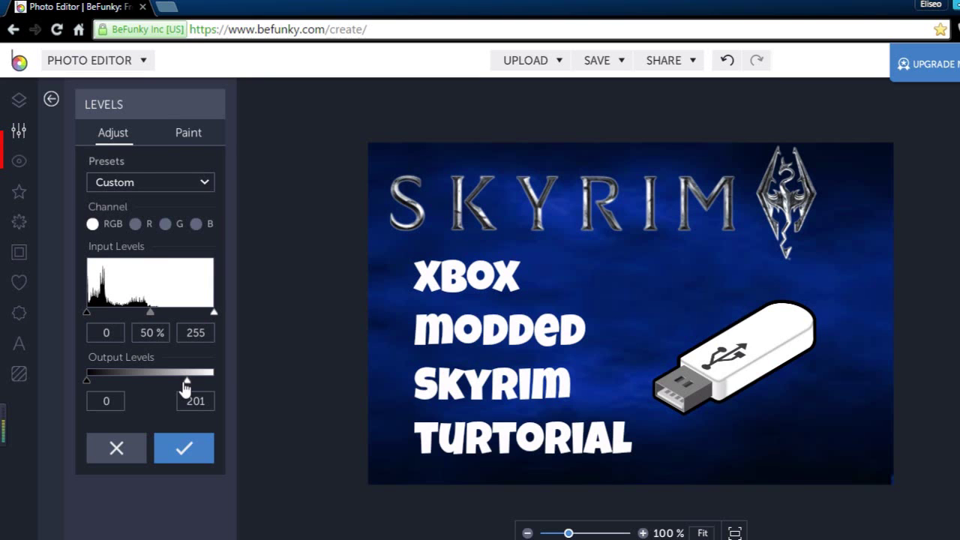
drag(186, 387, 214, 386)
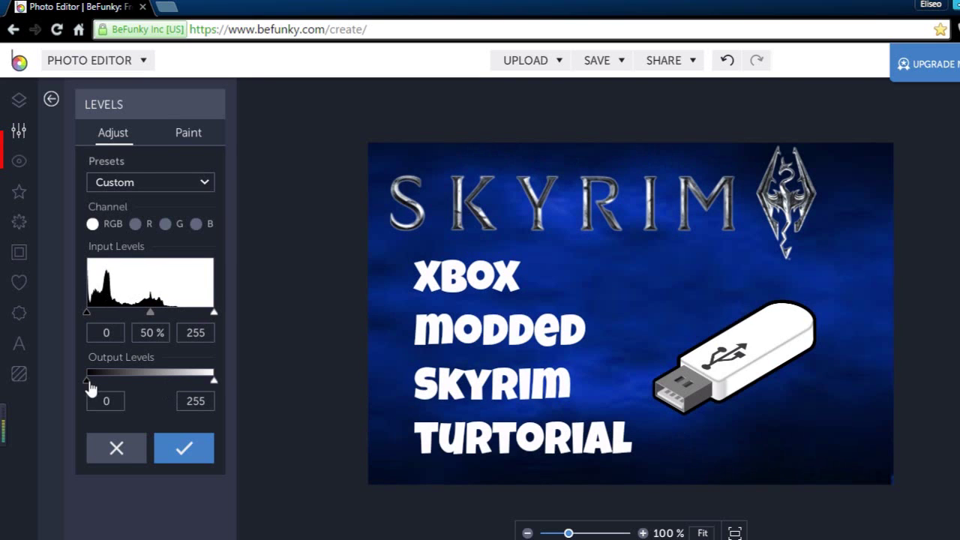
drag(92, 388, 57, 382)
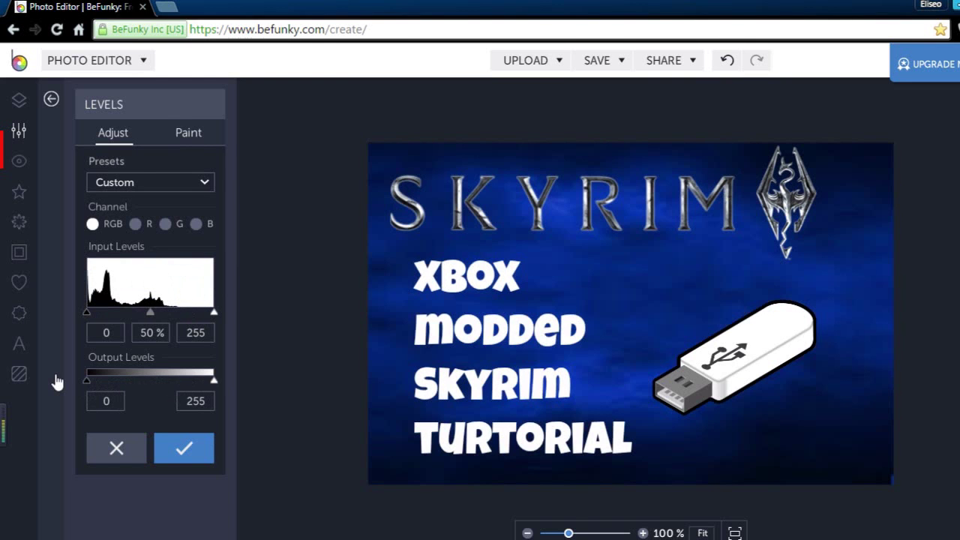
click(111, 452)
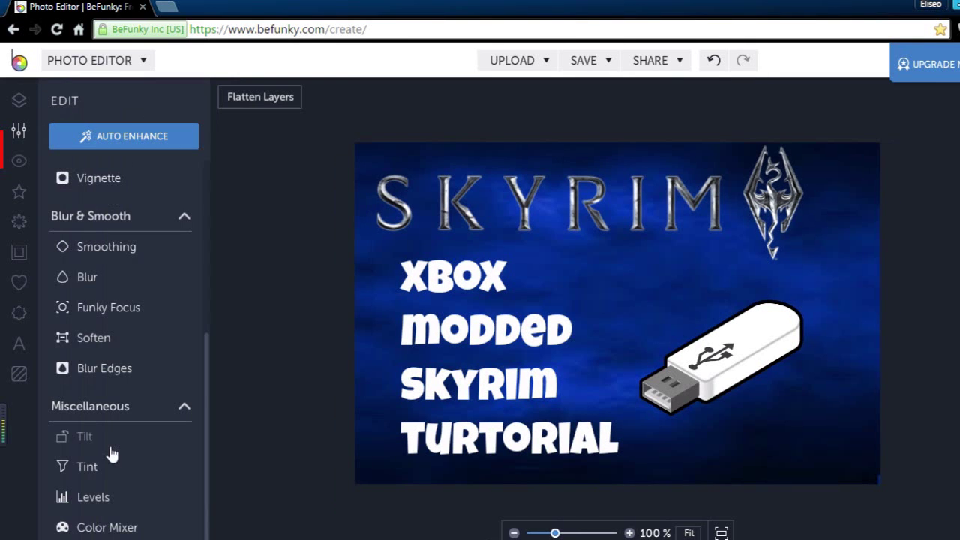
In Color Mixer, set Red -15, Green -74 and Blue -40, then apply the mix.
click(87, 525)
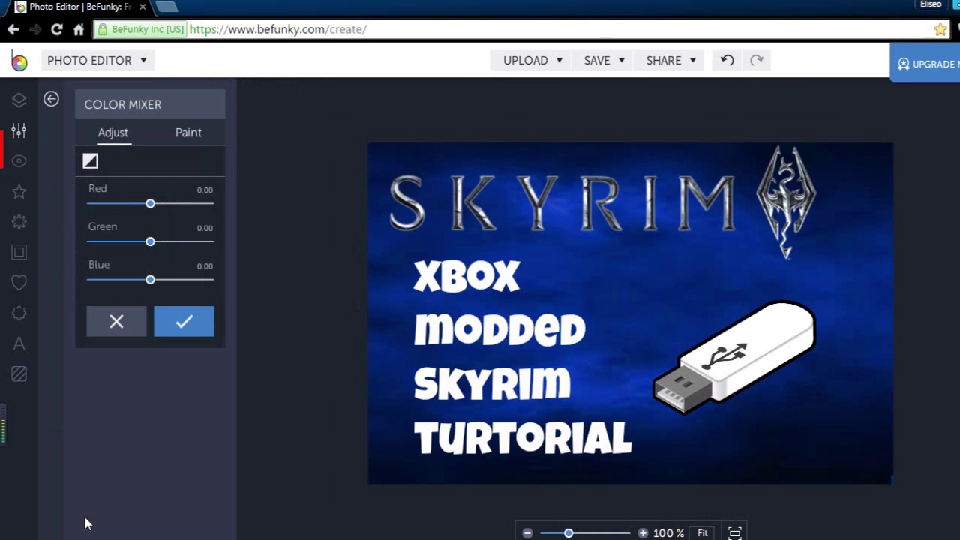
drag(151, 207, 198, 205)
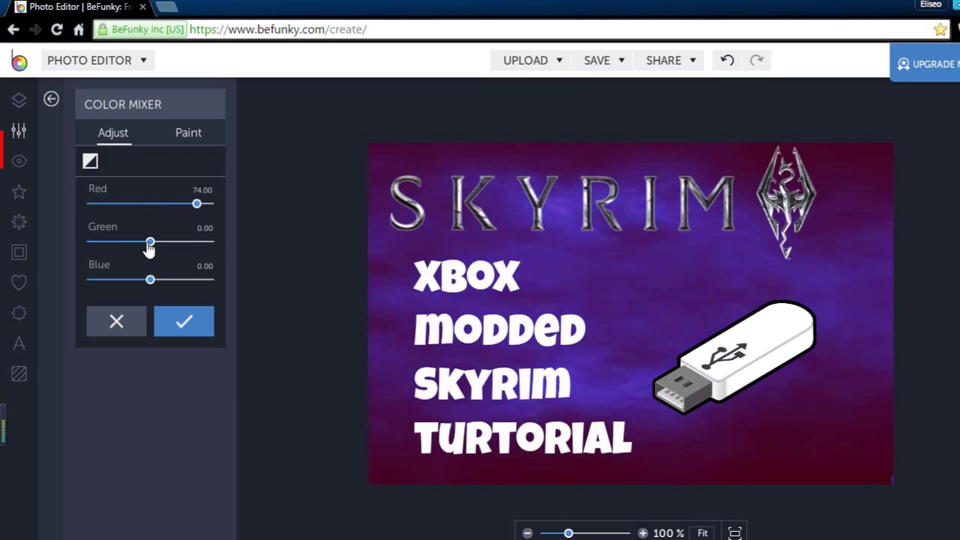
drag(150, 242, 162, 247)
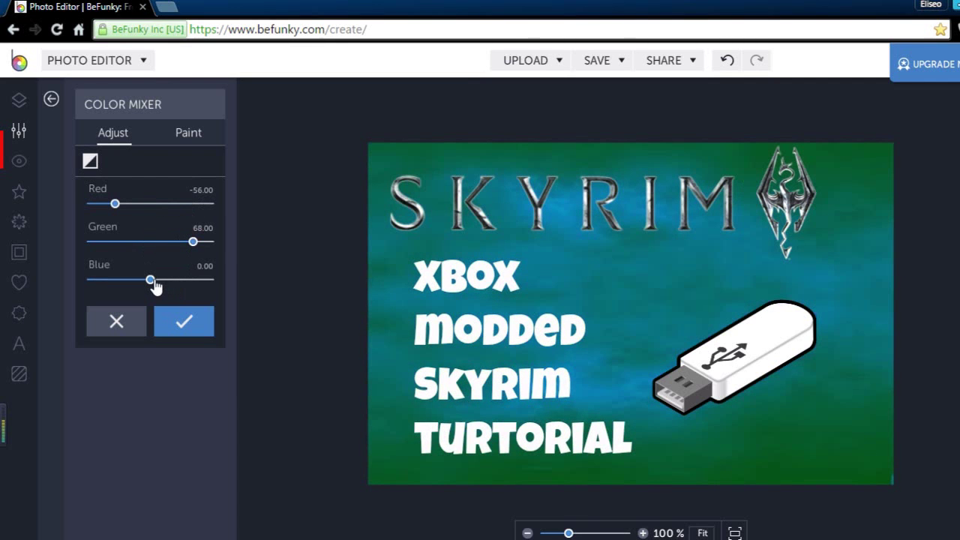
drag(155, 285, 125, 288)
drag(196, 253, 92, 248)
drag(114, 212, 142, 216)
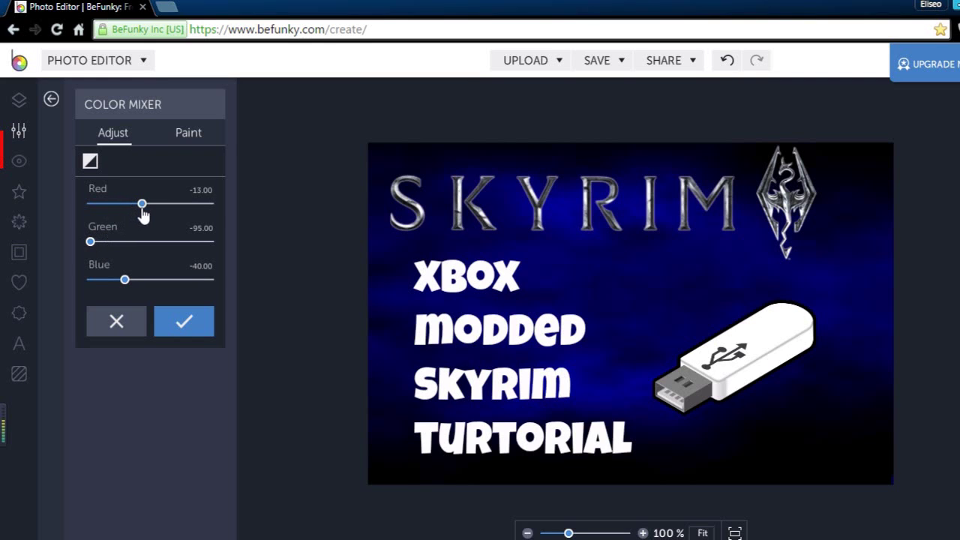
drag(143, 215, 118, 219)
drag(116, 217, 141, 217)
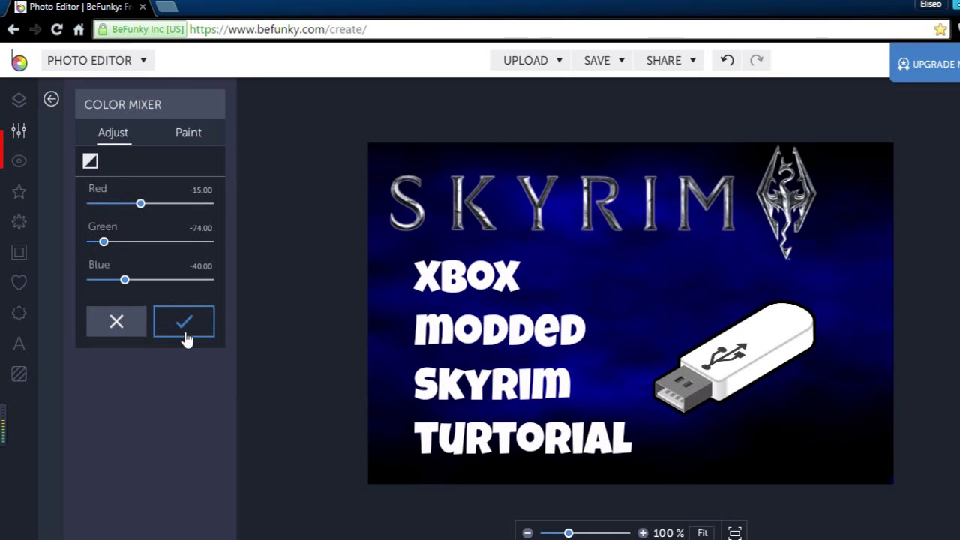
click(185, 336)
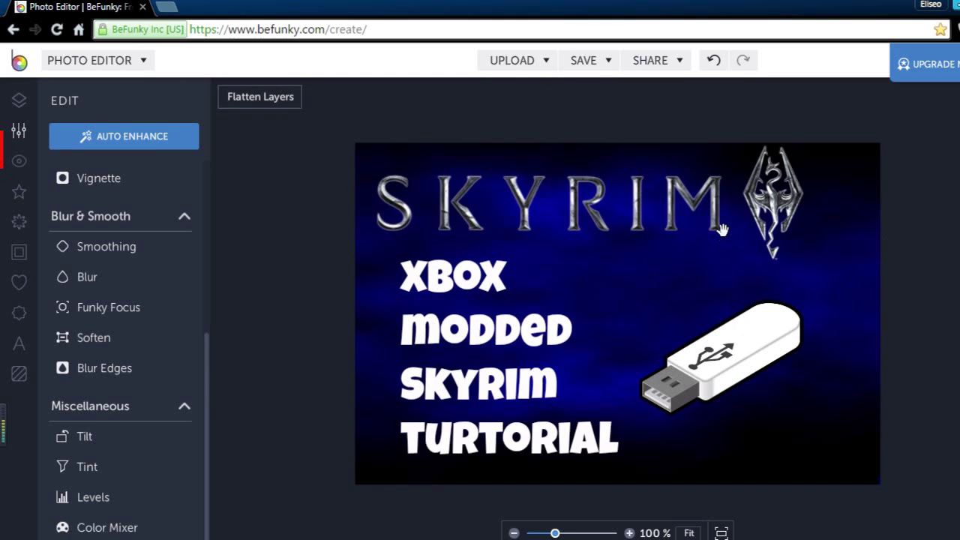
Save to the computer as 'Skyrim MOD Turtorial' with JPG quality 100.
click(593, 66)
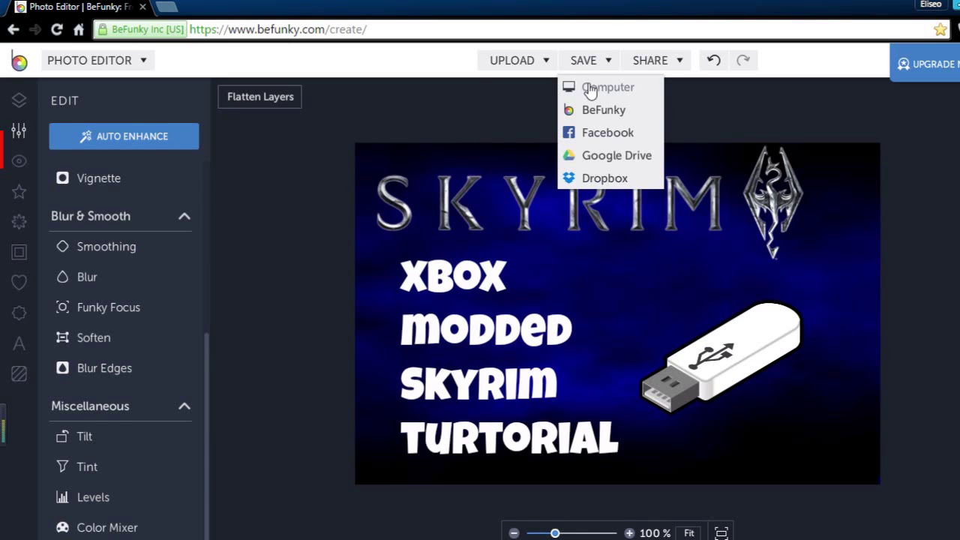
click(590, 89)
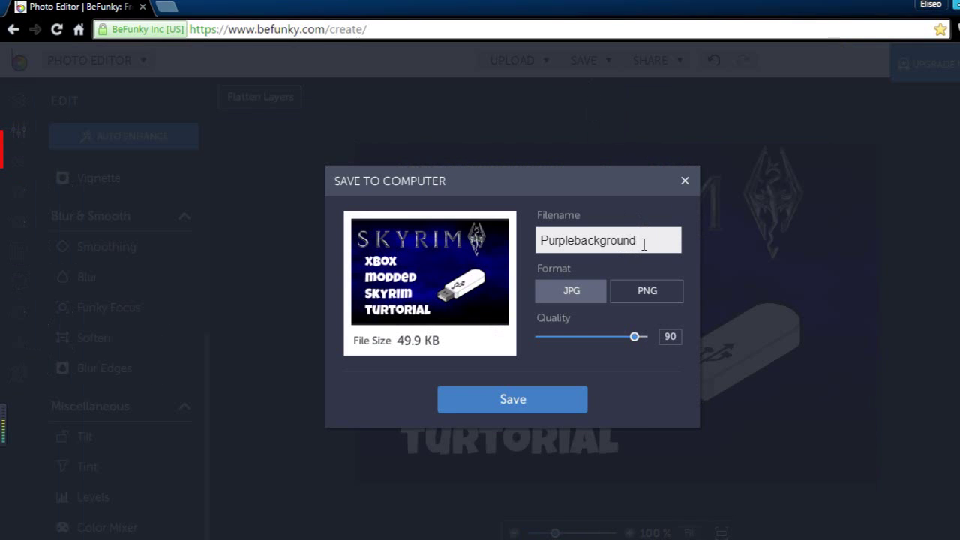
drag(643, 244, 354, 266)
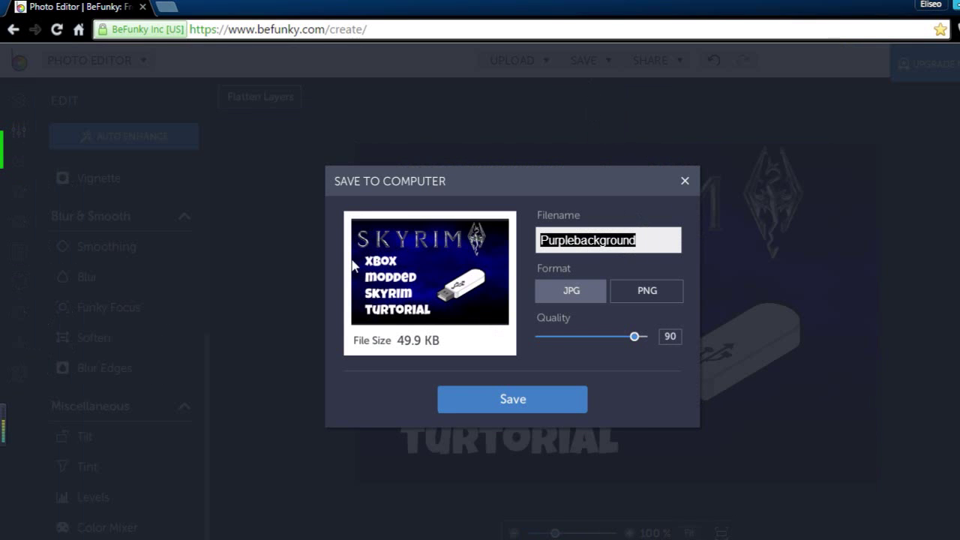
text(Skyrim MOD)
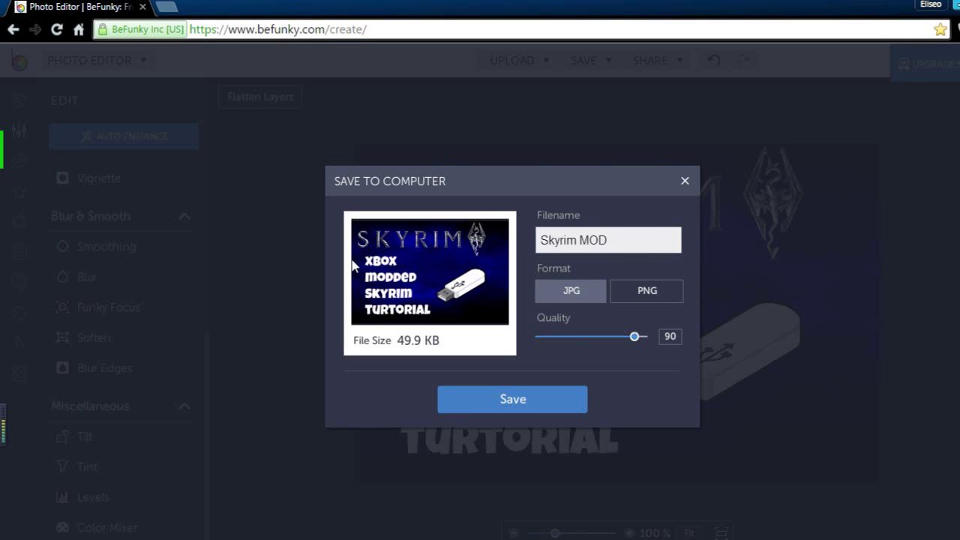
text( Turtorial)
drag(636, 338, 660, 339)
click(527, 400)
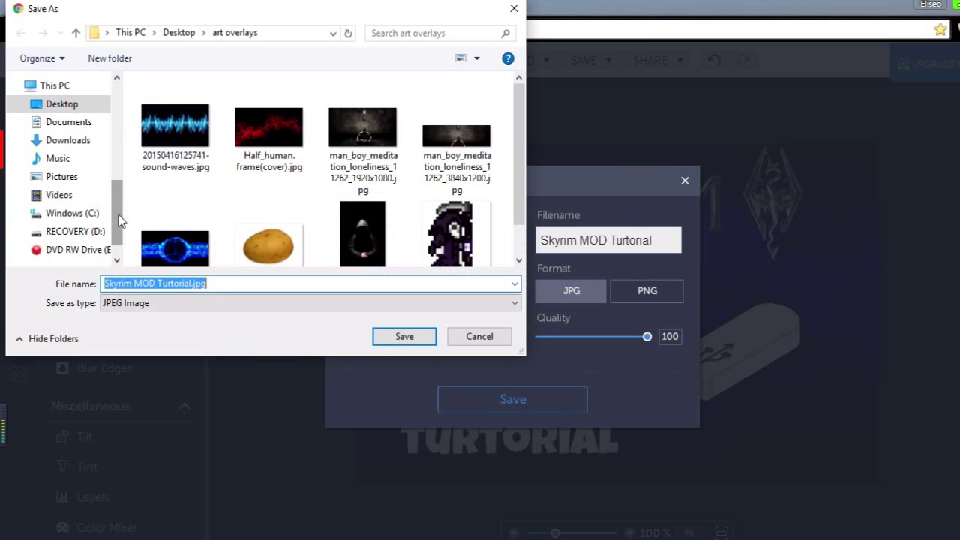
Save the JPG into the Desktop's Thumbnails folder.
scroll(118, 213, up, 4)
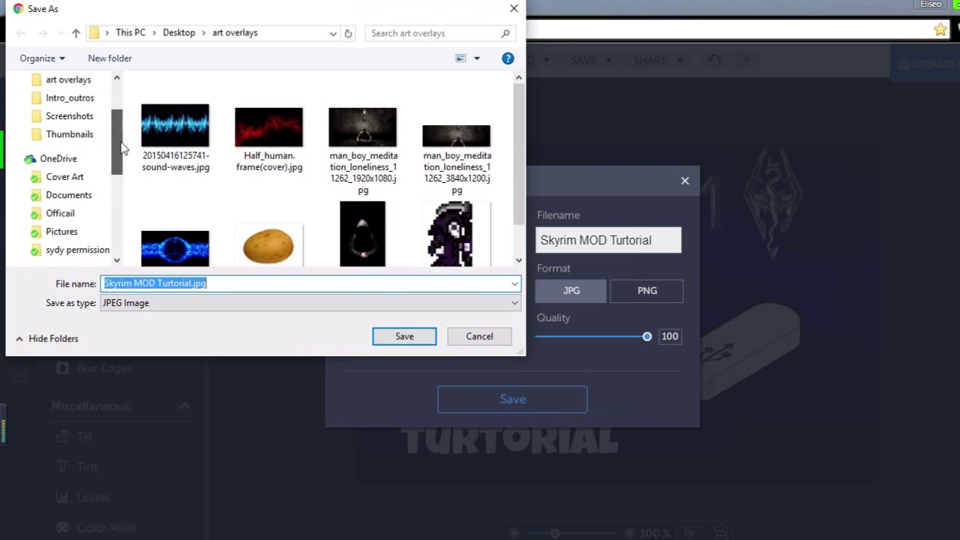
click(79, 194)
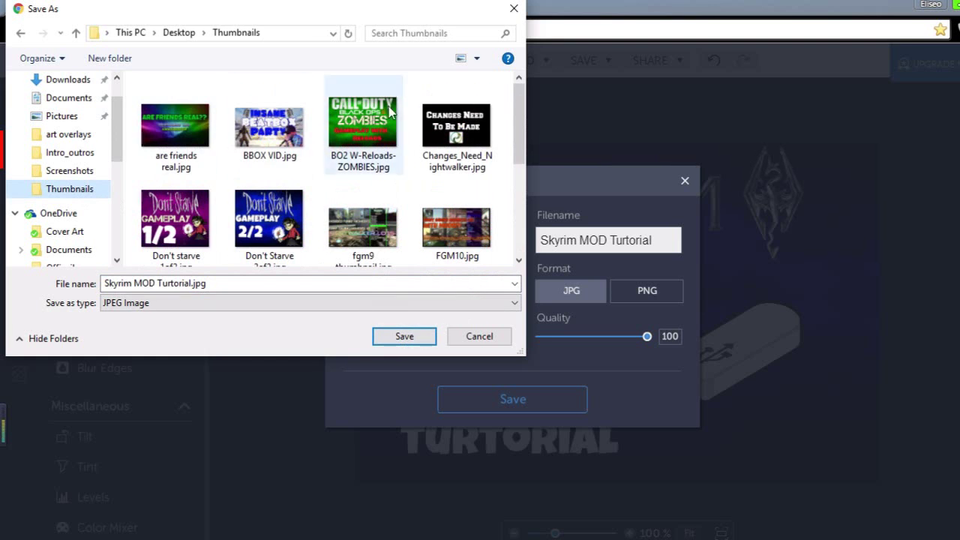
mouse_move(516, 113)
mouse_down()
mouse_move(523, 212)
mouse_move(525, 100)
mouse_up()
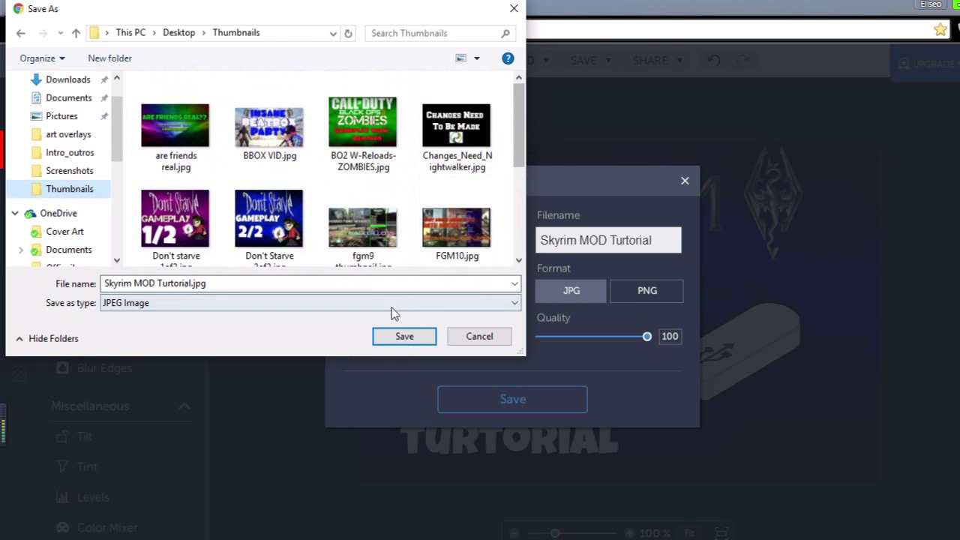
click(404, 336)
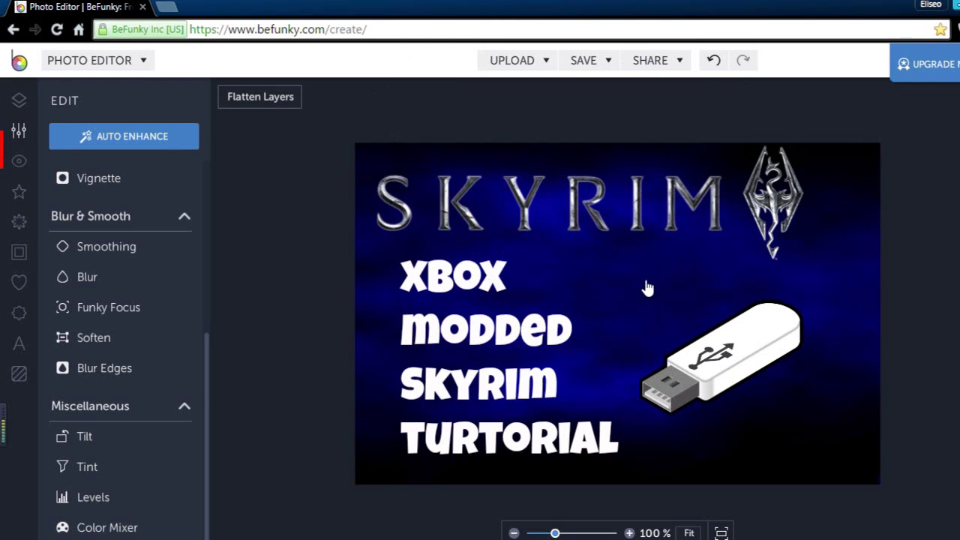
scroll(209, 177, up, 5)
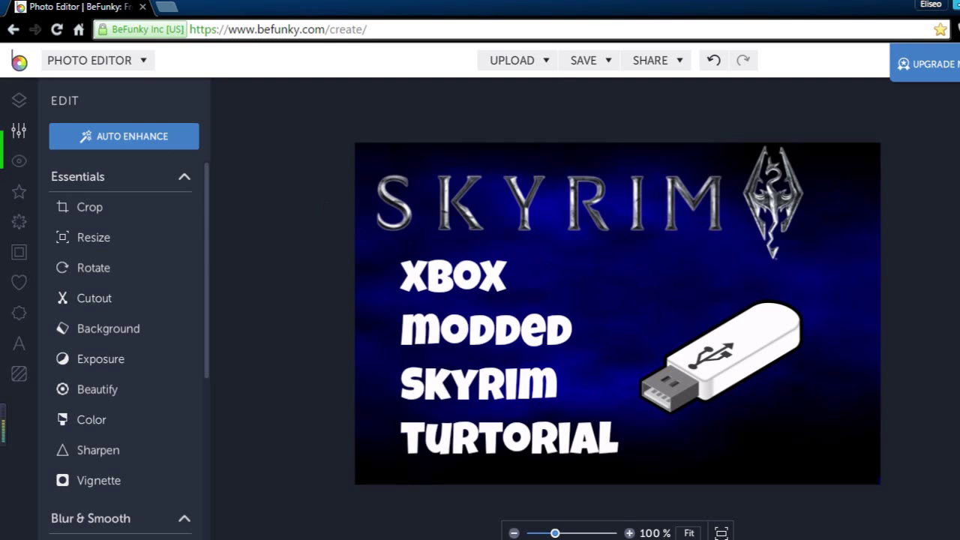
mouse_move(958, 315)
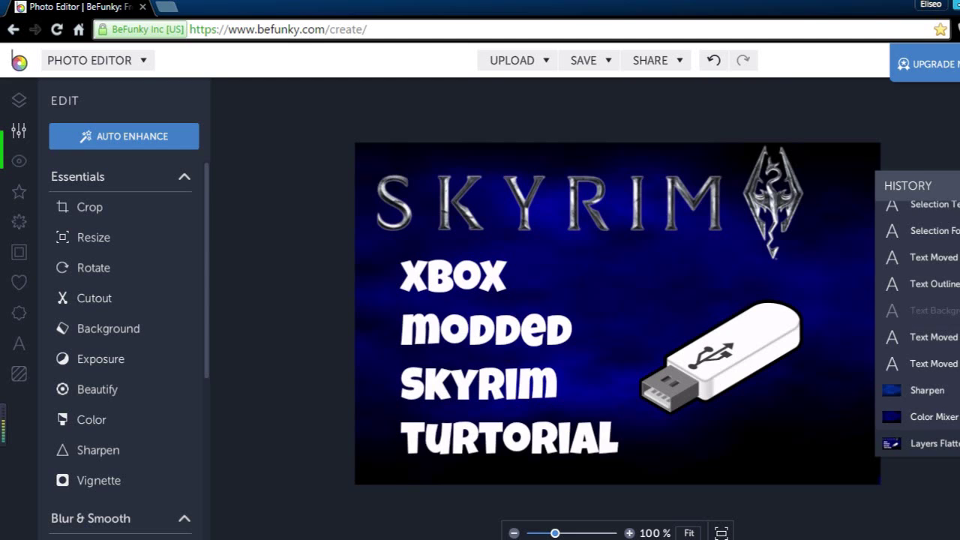